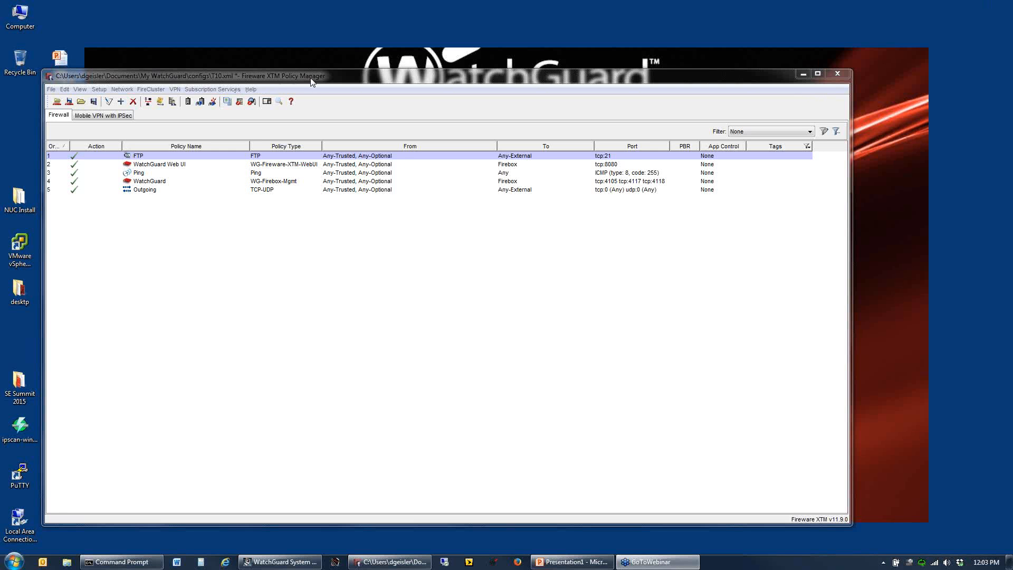
{"action": "left_click_drag", "start_coordinate": [313, 79], "coordinate": [349, 50]}
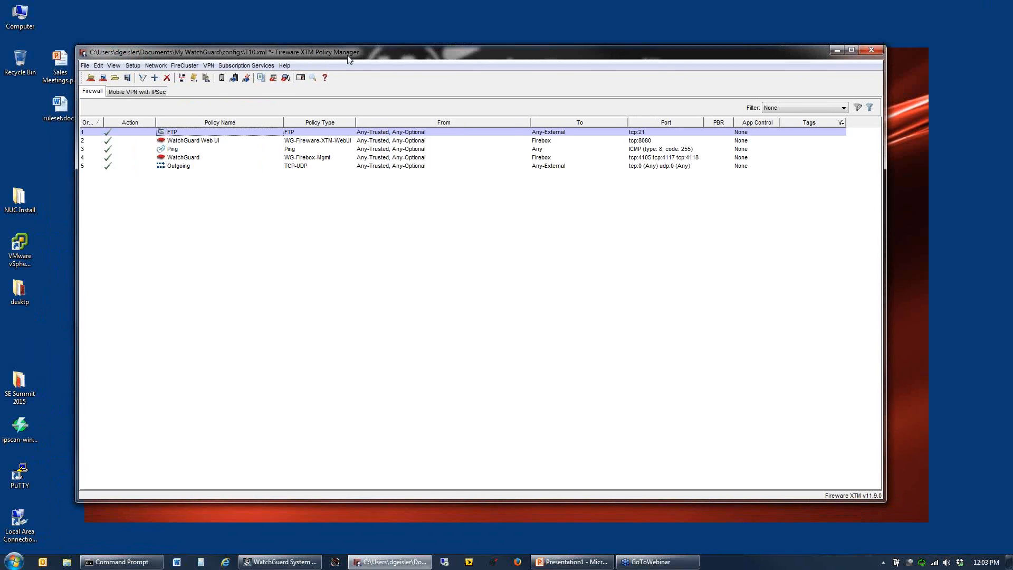
{"action": "left_click", "coordinate": [287, 562]}
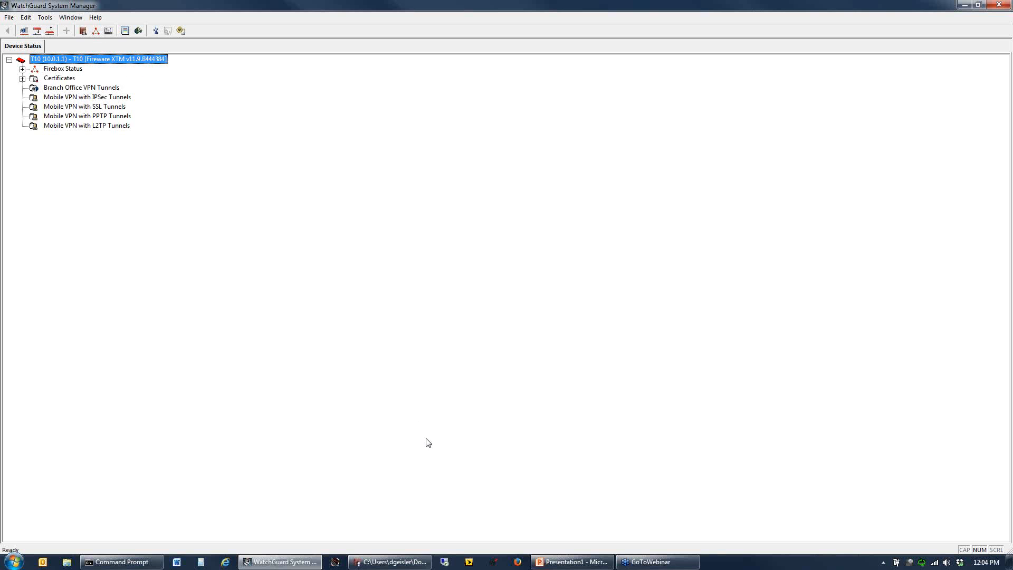
{"action": "mouse_move", "coordinate": [409, 565]}
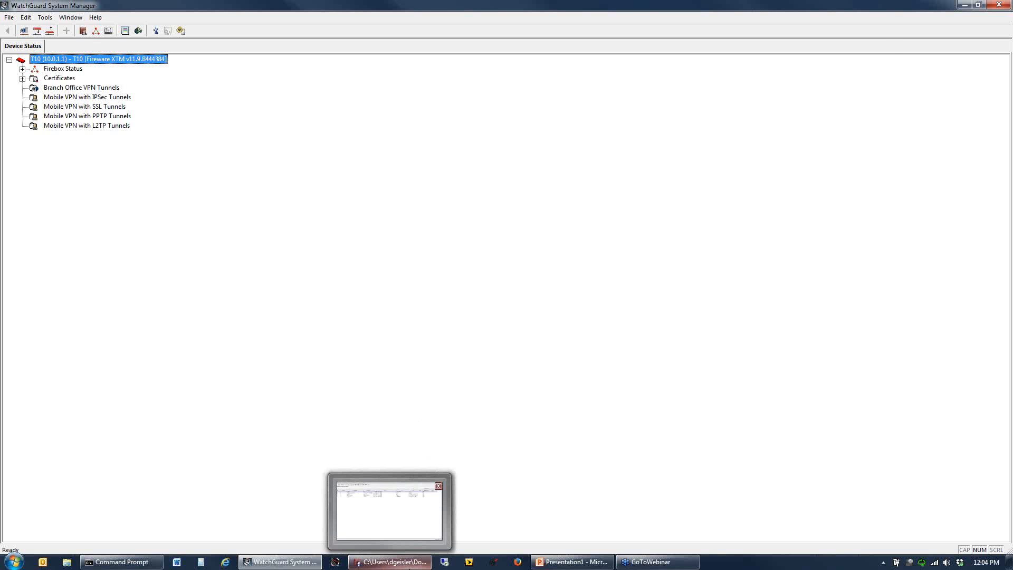
{"action": "left_click", "coordinate": [411, 565]}
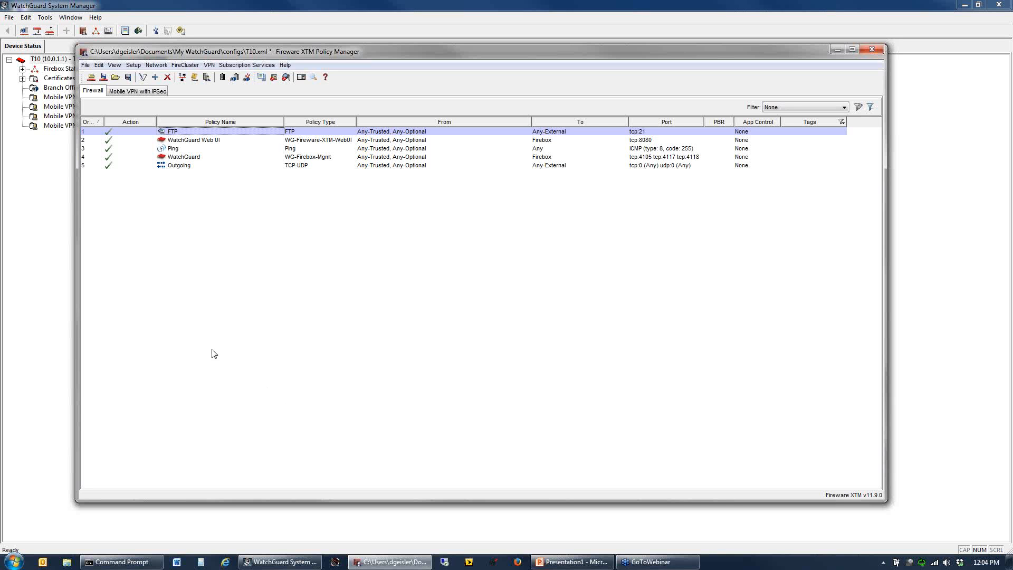
{"action": "left_click", "coordinate": [134, 64]}
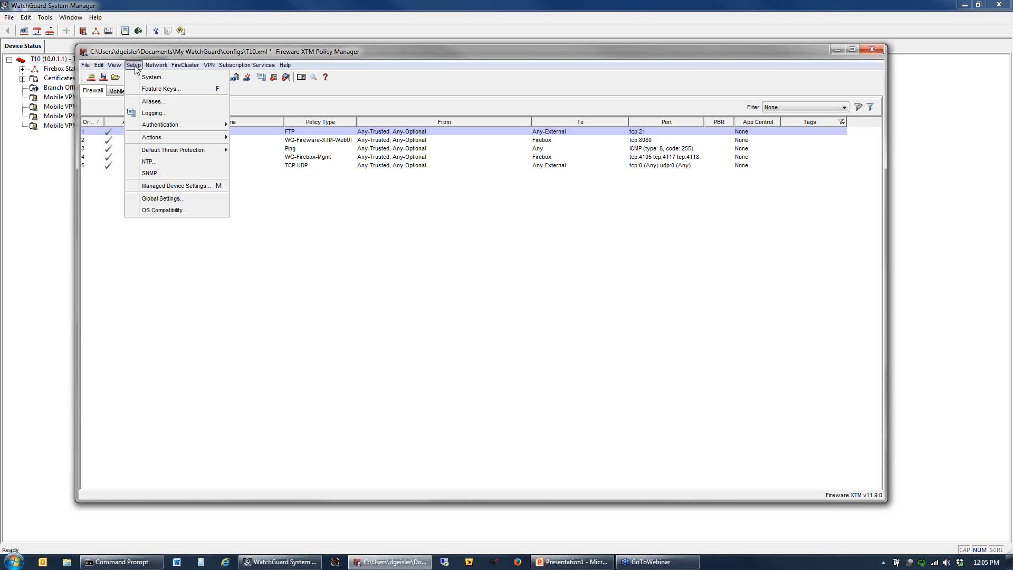
{"action": "mouse_move", "coordinate": [84, 64]}
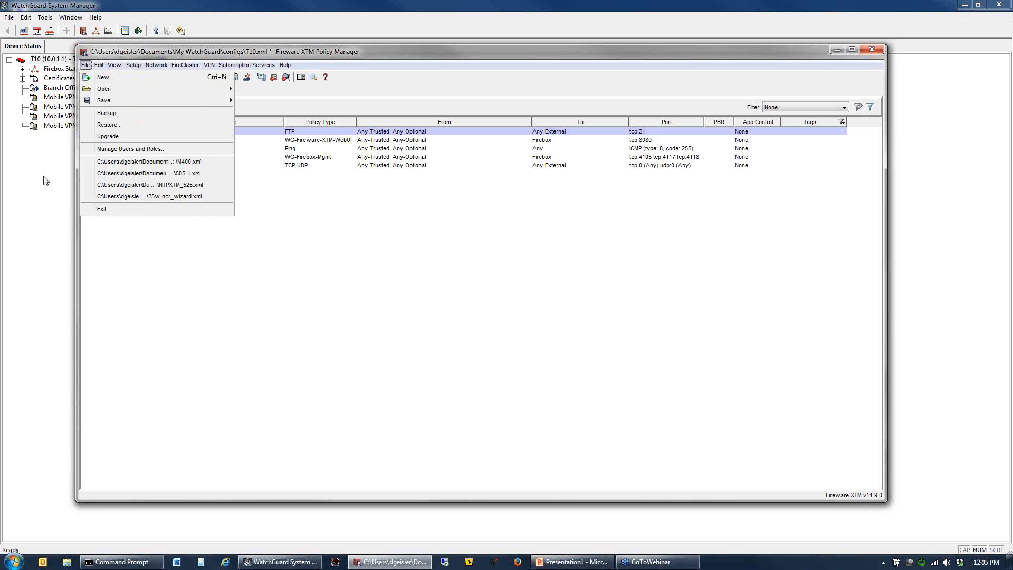
- Launch Firebox System Manager for the T10 device and show its Traffic Monitor in an enlarged window
{"action": "left_click", "coordinate": [95, 207]}
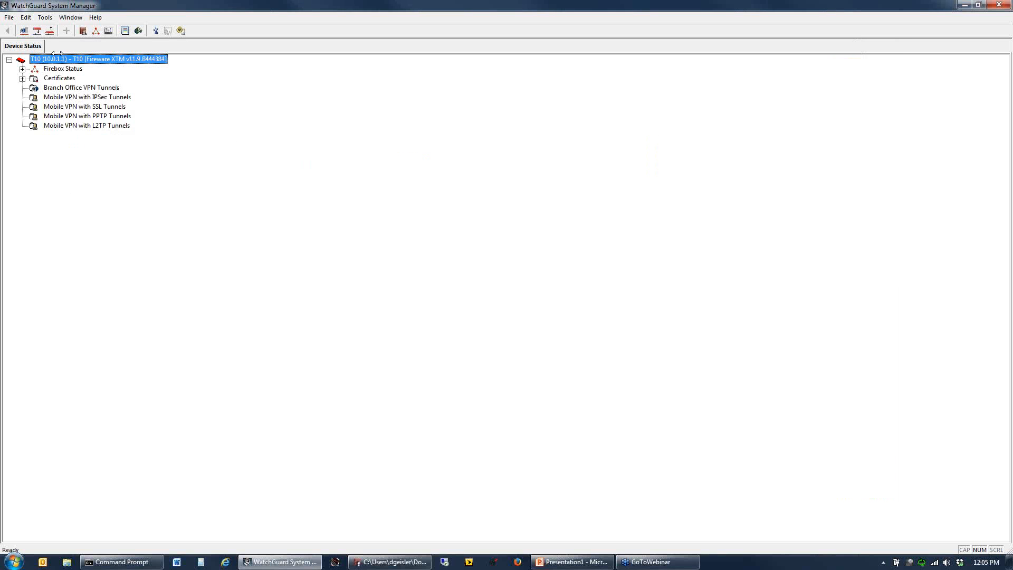
{"action": "left_click", "coordinate": [95, 31]}
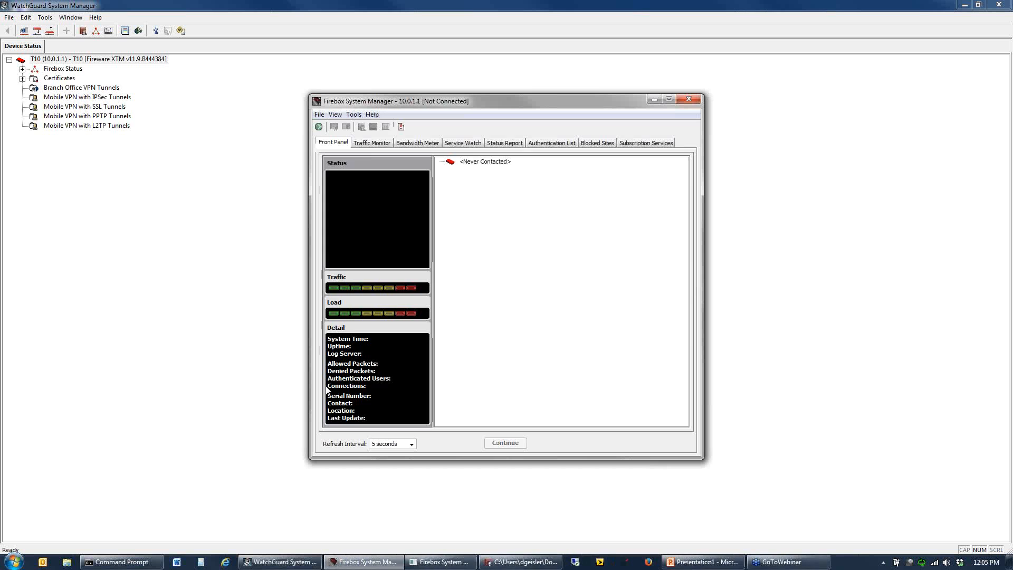
{"action": "left_click", "coordinate": [370, 142]}
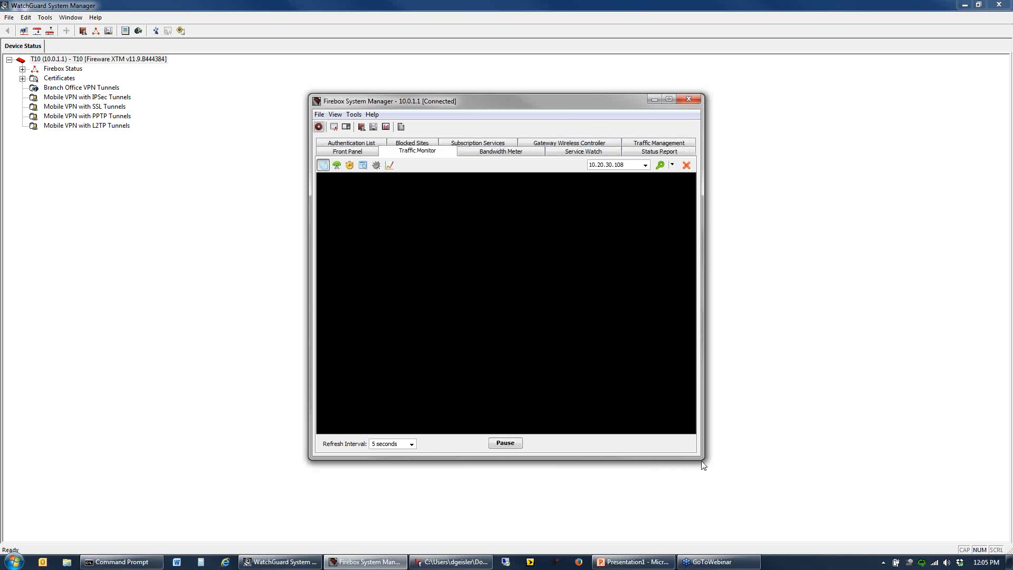
{"action": "left_click_drag", "start_coordinate": [703, 461], "coordinate": [866, 532]}
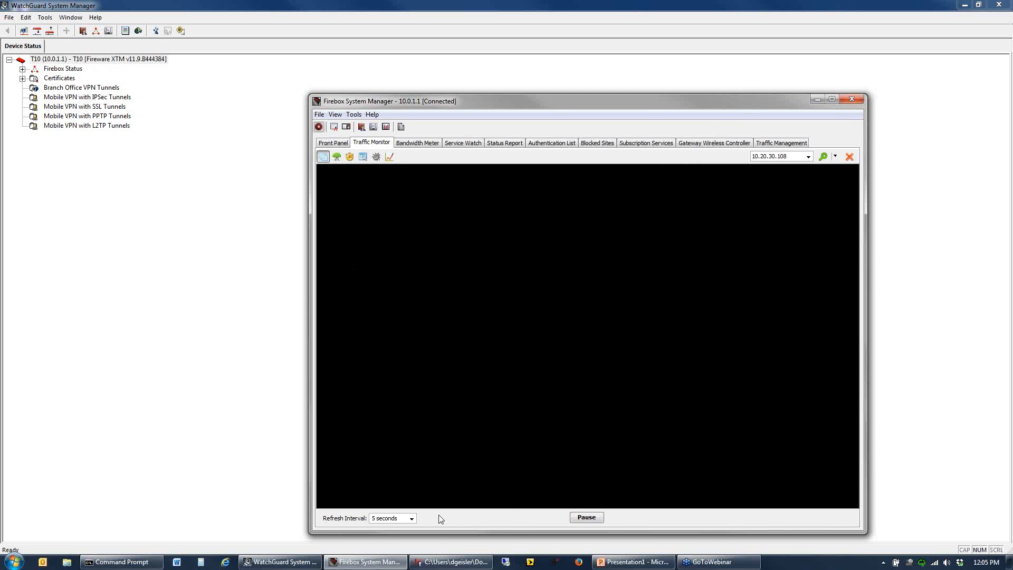
- Switch to Policy Manager with the T10.xml configuration and enable NTP in its setup
{"action": "left_click", "coordinate": [436, 564]}
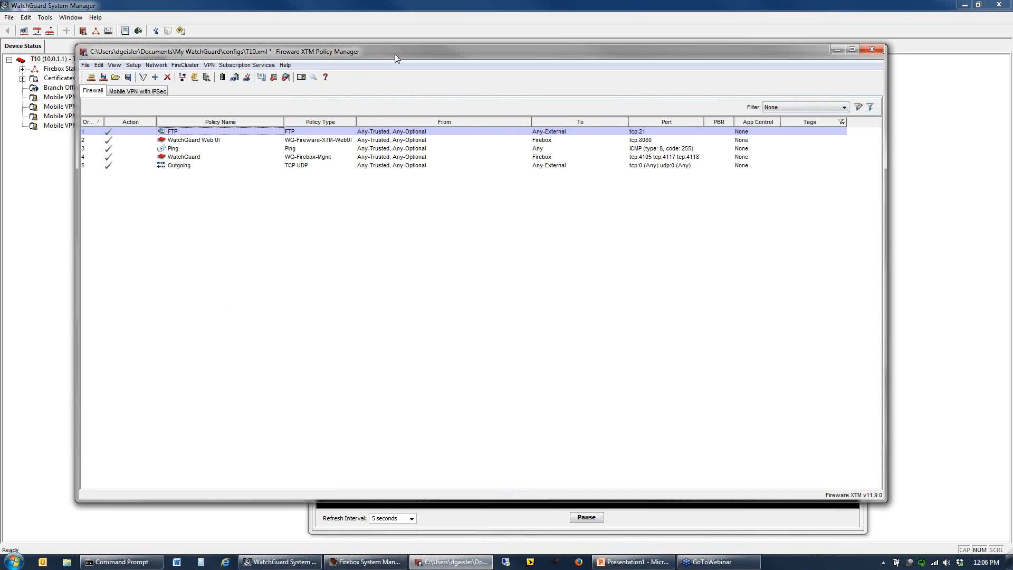
{"action": "left_click_drag", "start_coordinate": [395, 55], "coordinate": [443, 42]}
{"action": "left_click", "coordinate": [193, 57]}
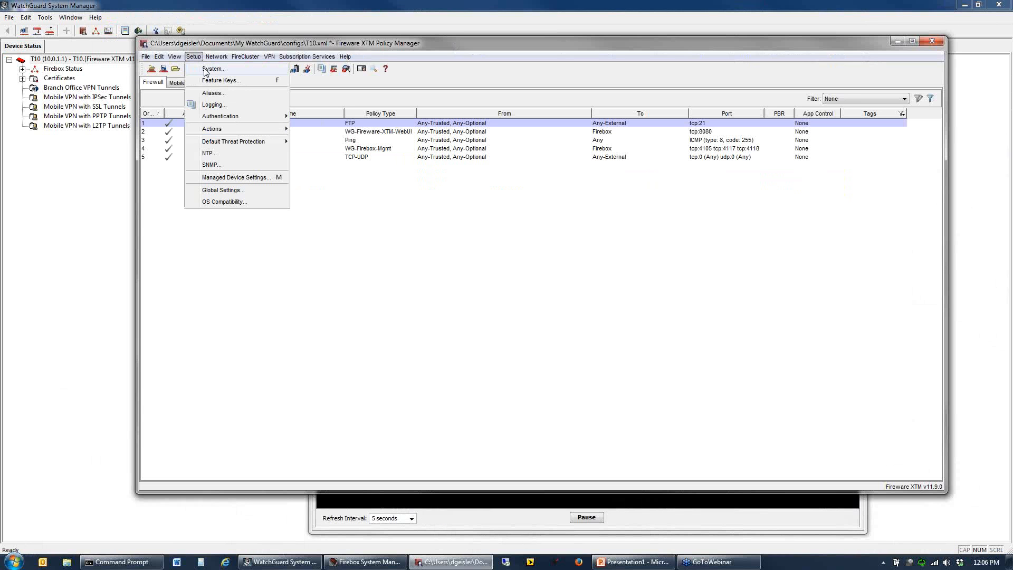
{"action": "left_click", "coordinate": [208, 154]}
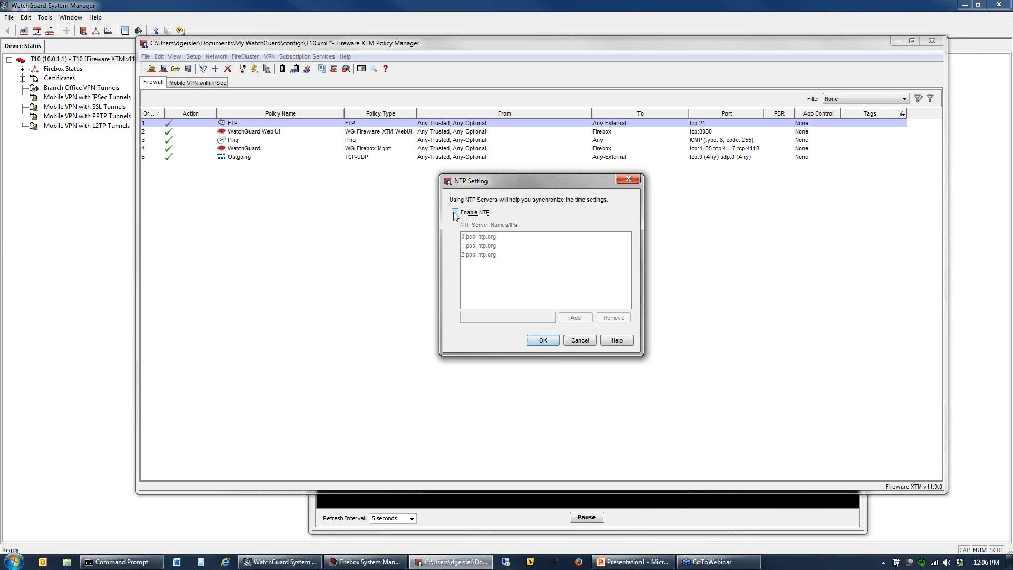
{"action": "left_click", "coordinate": [454, 212]}
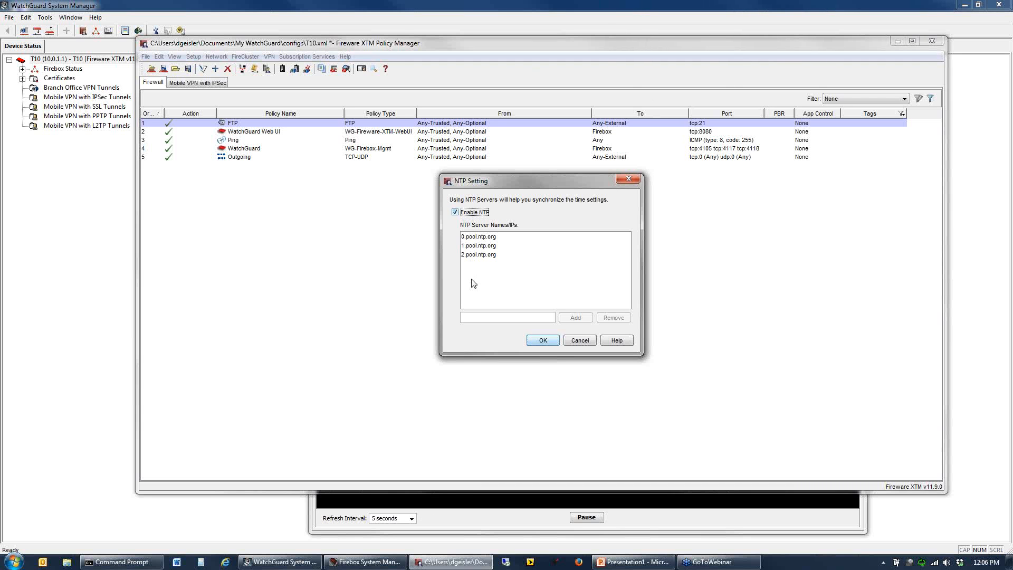
{"action": "left_click", "coordinate": [483, 238]}
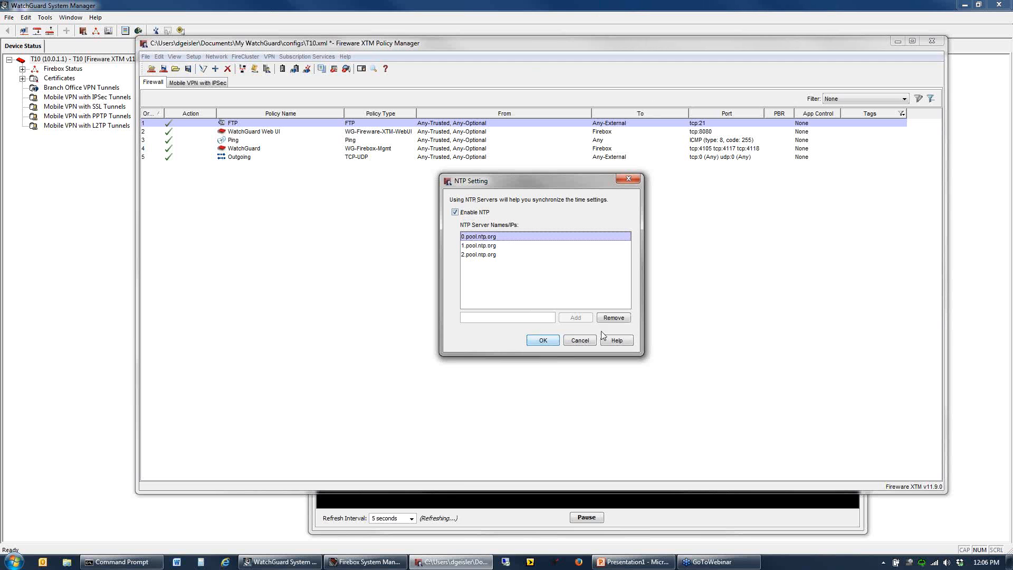
{"action": "left_click", "coordinate": [512, 316]}
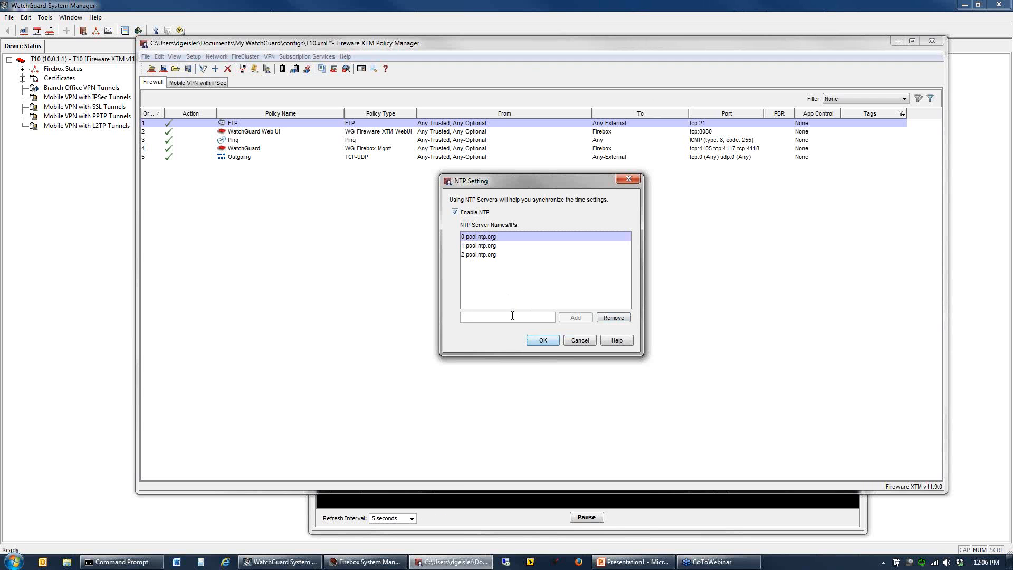
{"action": "type", "text": "ntp."}
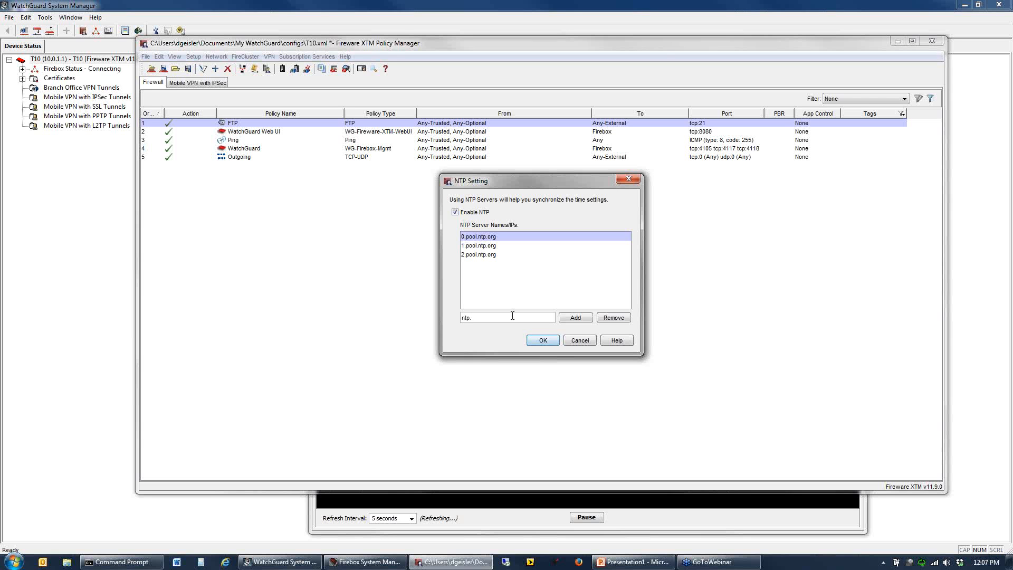
{"action": "key", "text": "BackSpace"}
{"action": "key", "text": "BackSpace"}
{"action": "key", "text": "BackSpace"}
{"action": "key", "text": "BackSpace"}
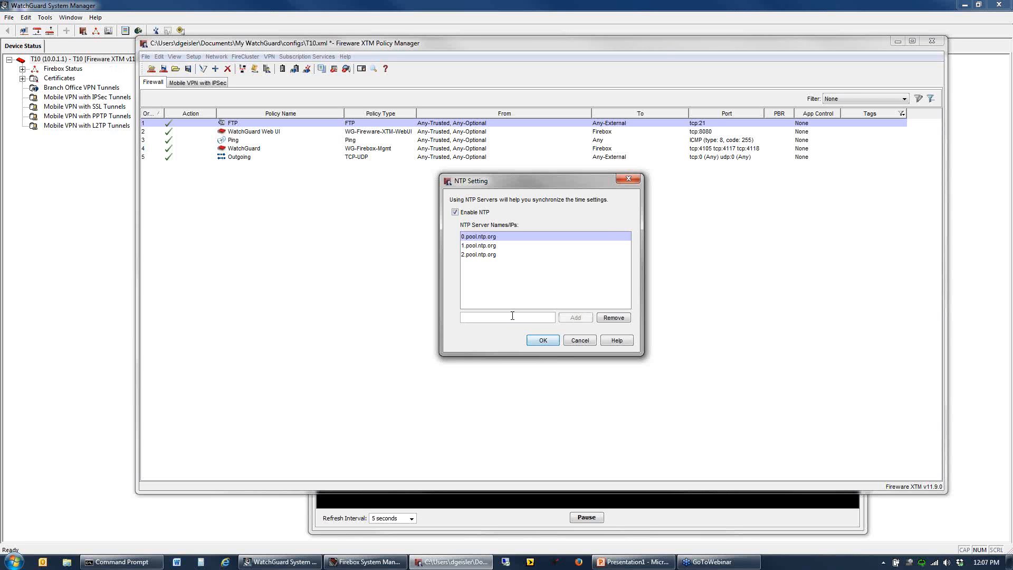
{"action": "left_click", "coordinate": [1010, 28]}
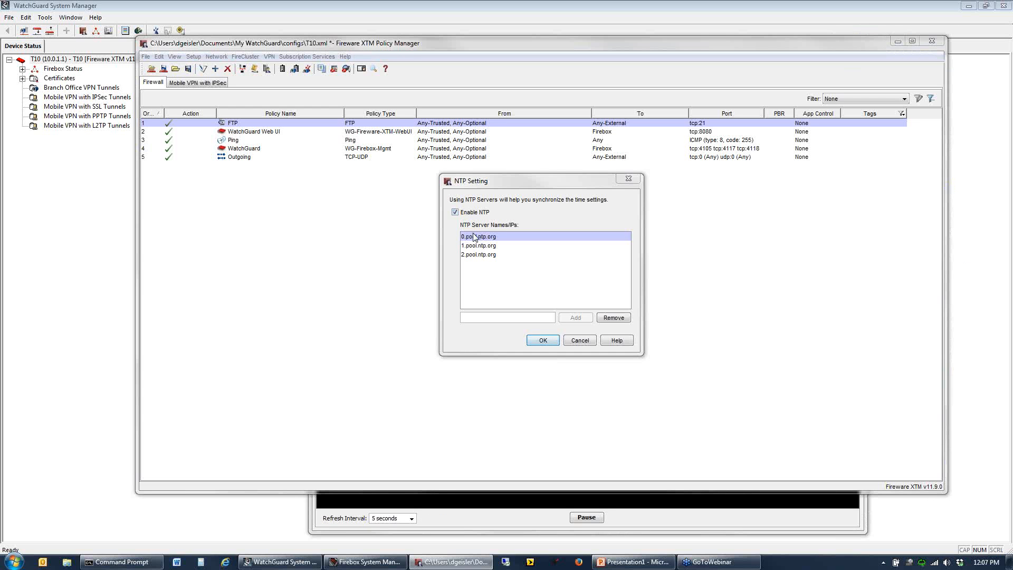
- Accept the NTP settings with the 0, 1 and 2.pool.ntp.org servers
{"action": "left_click", "coordinate": [543, 341]}
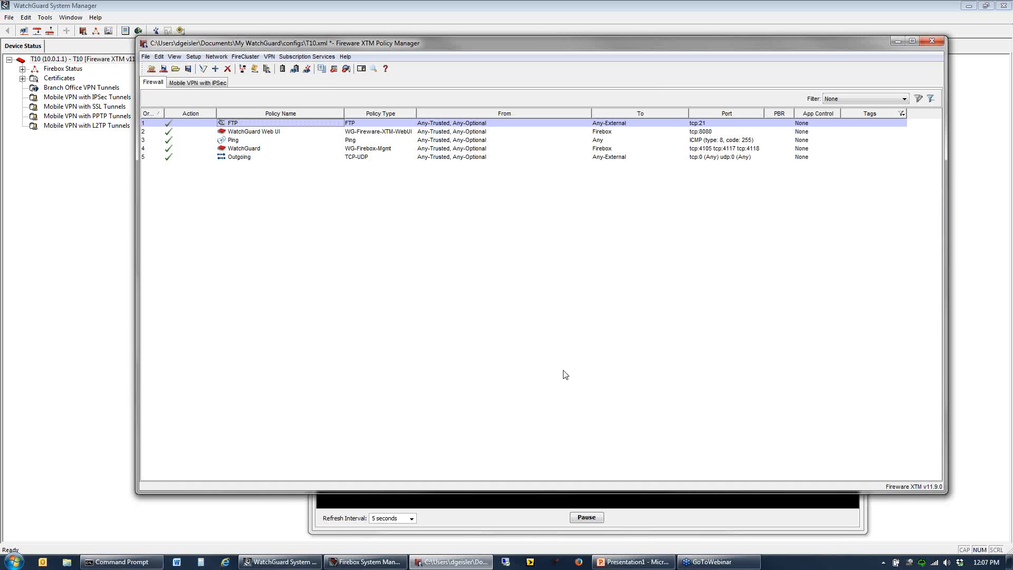
- Review the subscription services' signature versions and update dates in Firebox System Manager, and close that window
{"action": "left_click", "coordinate": [471, 520]}
{"action": "left_click", "coordinate": [651, 143]}
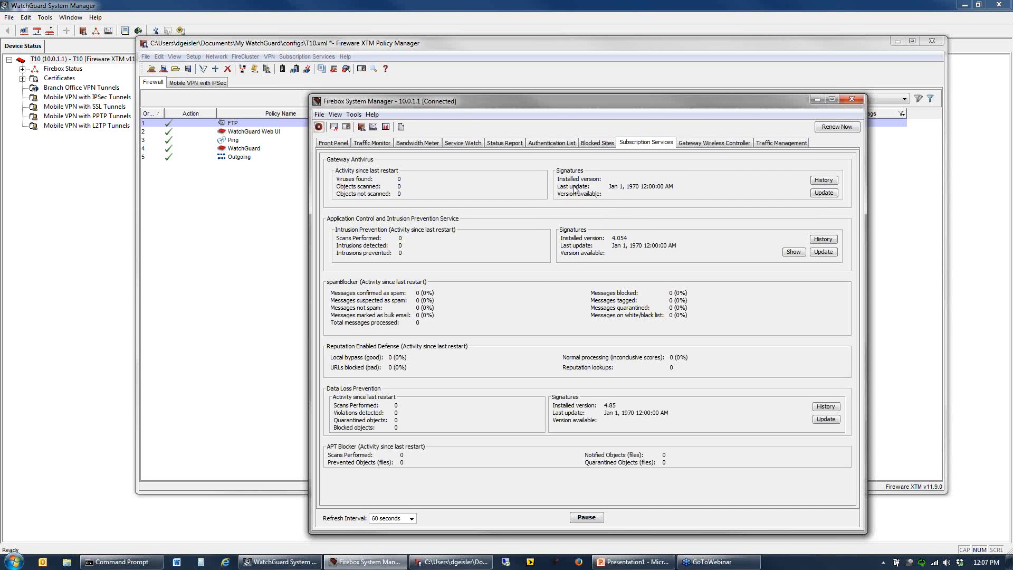
{"action": "left_click_drag", "start_coordinate": [642, 103], "coordinate": [558, 48]}
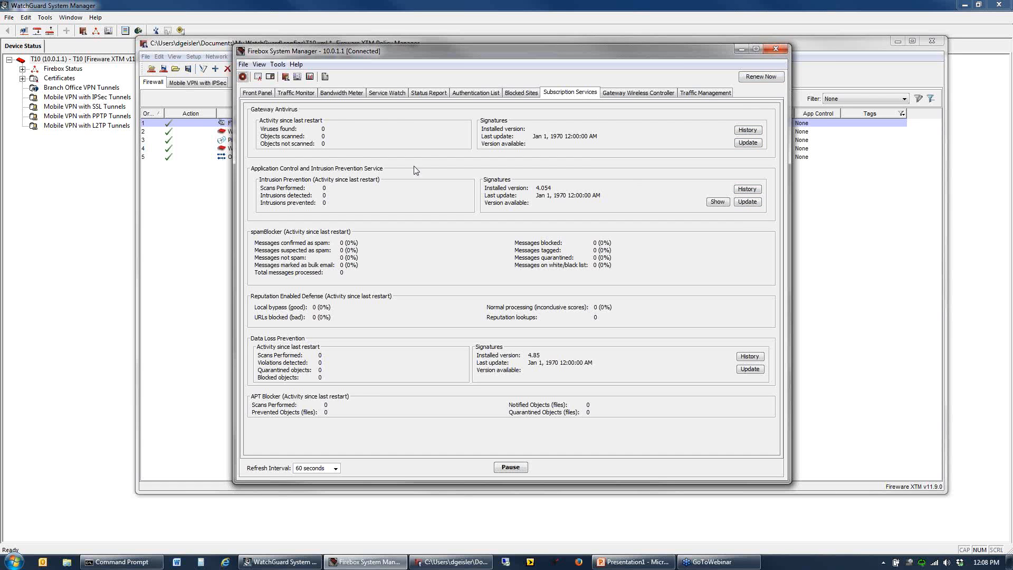
{"action": "left_click", "coordinate": [776, 51]}
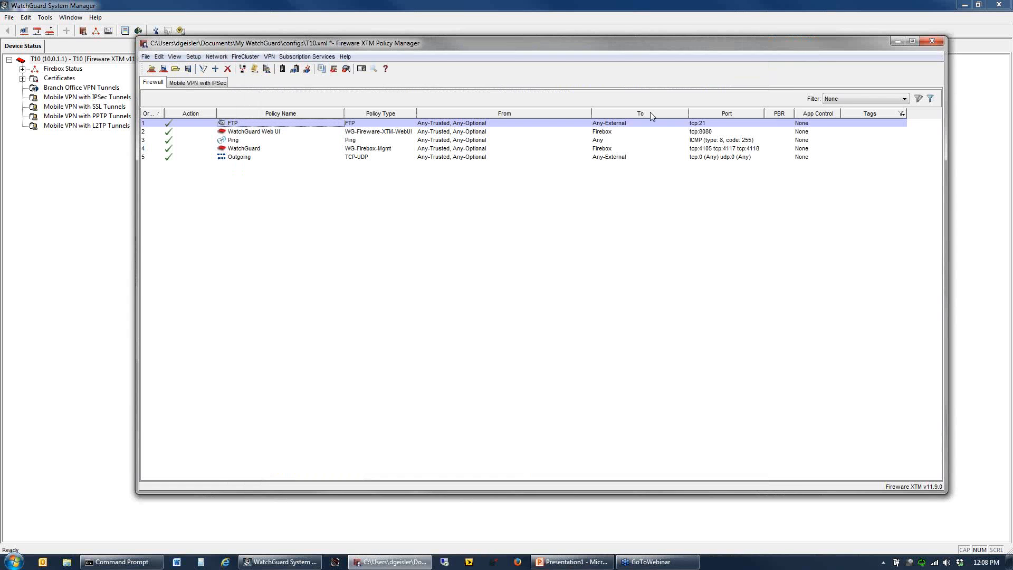
{"action": "left_click", "coordinate": [332, 59]}
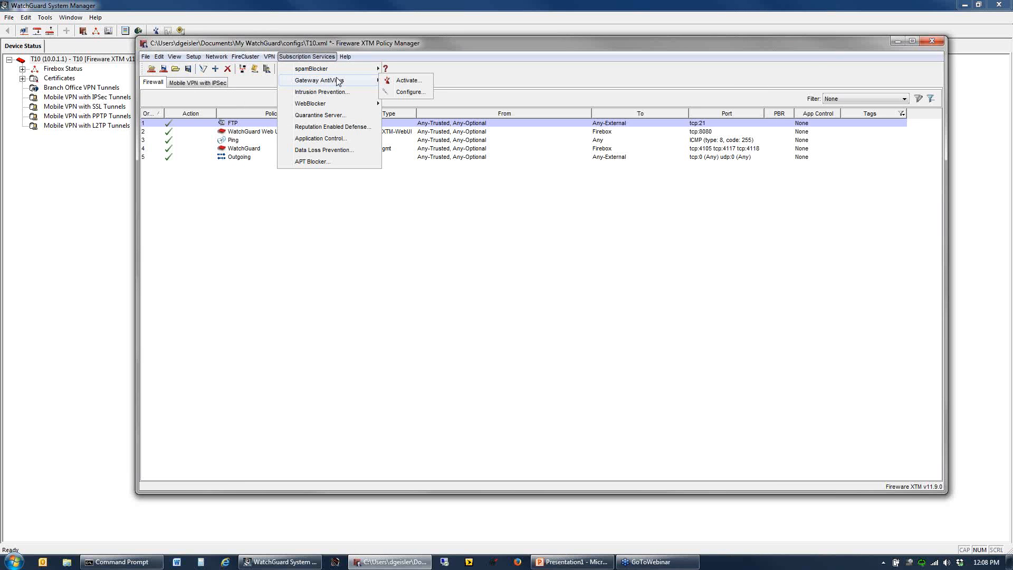
{"action": "left_click", "coordinate": [336, 93]}
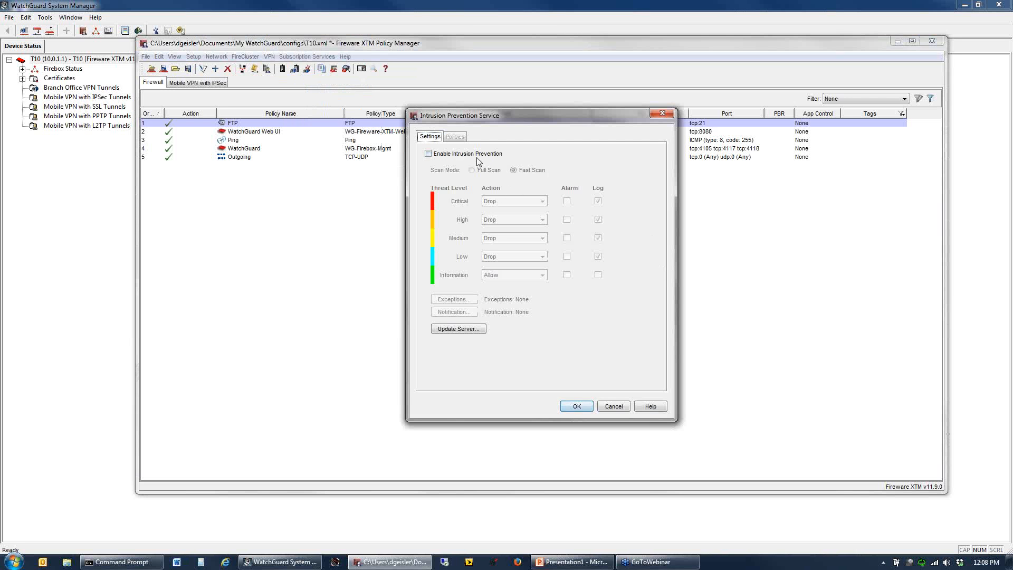
{"action": "left_click", "coordinate": [429, 154]}
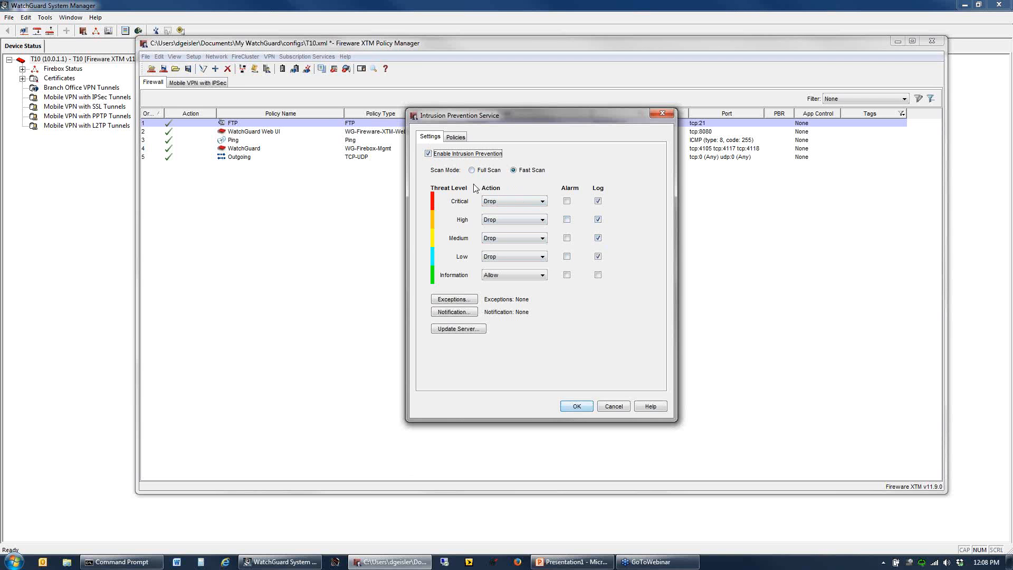
{"action": "left_click", "coordinate": [449, 154]}
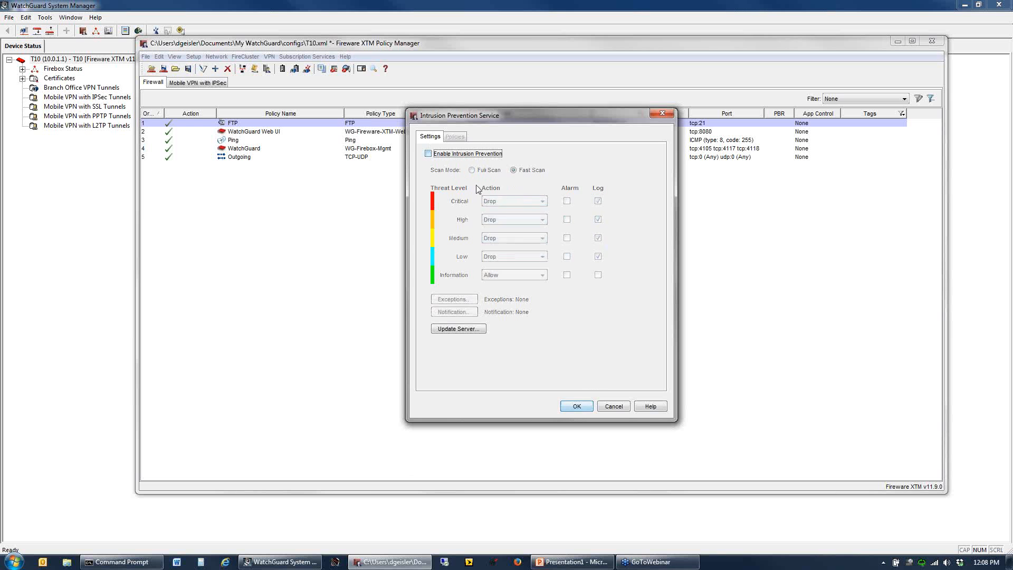
{"action": "left_click", "coordinate": [578, 406]}
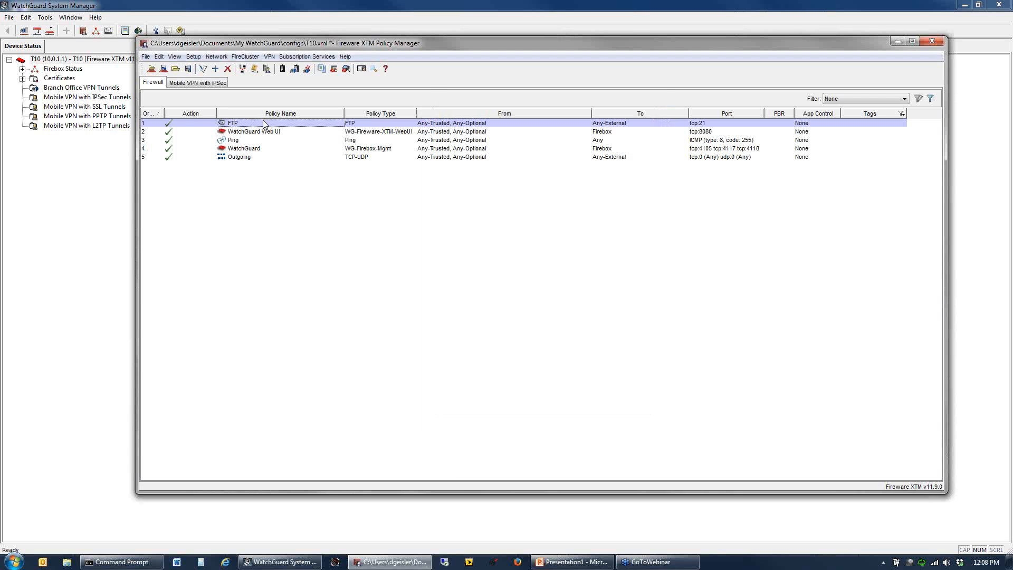
- Examine the IPS option in the FTP policy's properties
{"action": "double_click", "coordinate": [263, 121]}
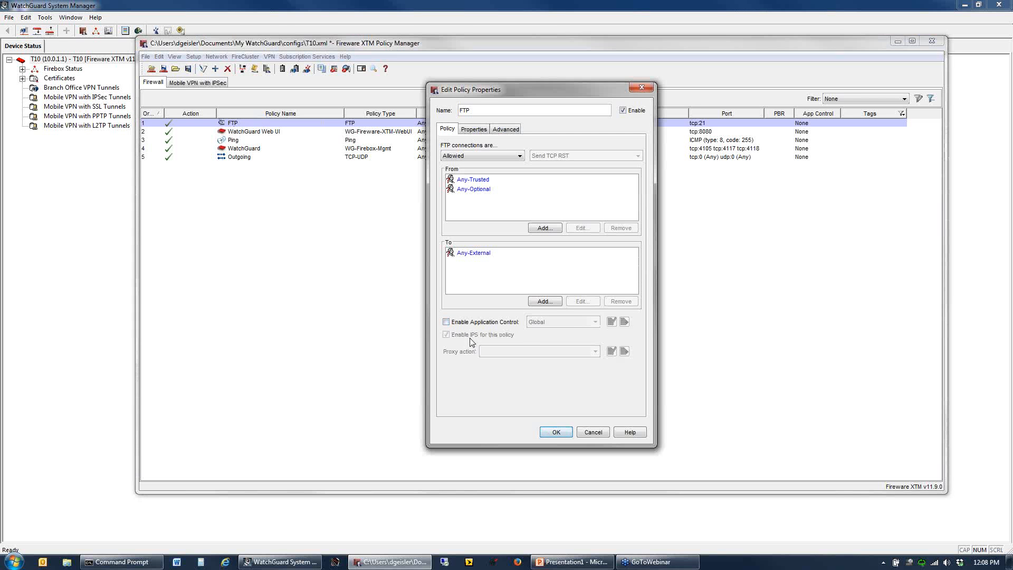
{"action": "left_click", "coordinate": [556, 432]}
- Enable the Intrusion Prevention Service with the scan mode set to Fast Scan
{"action": "left_click", "coordinate": [307, 56]}
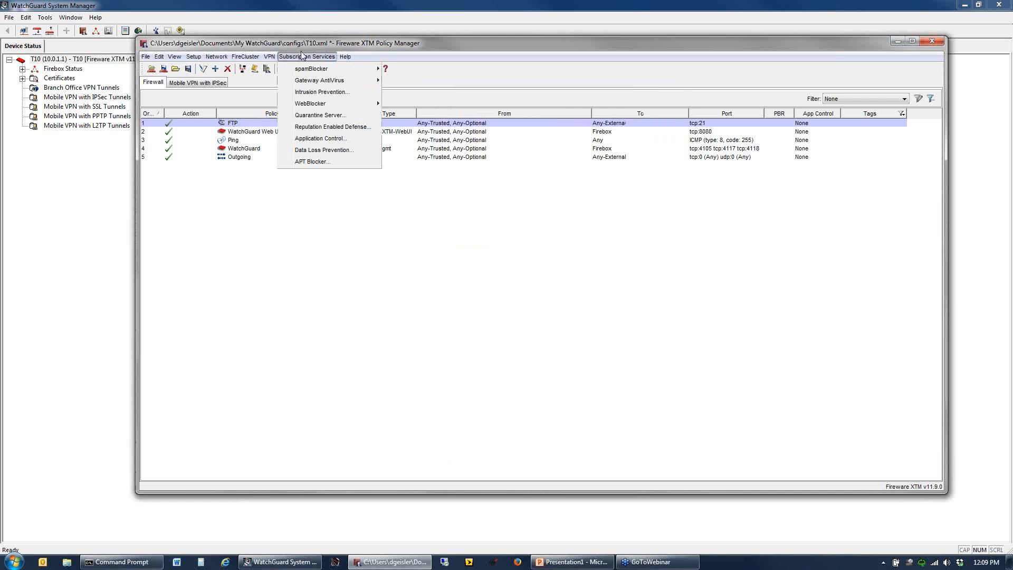
{"action": "left_click", "coordinate": [338, 92]}
{"action": "left_click", "coordinate": [456, 154]}
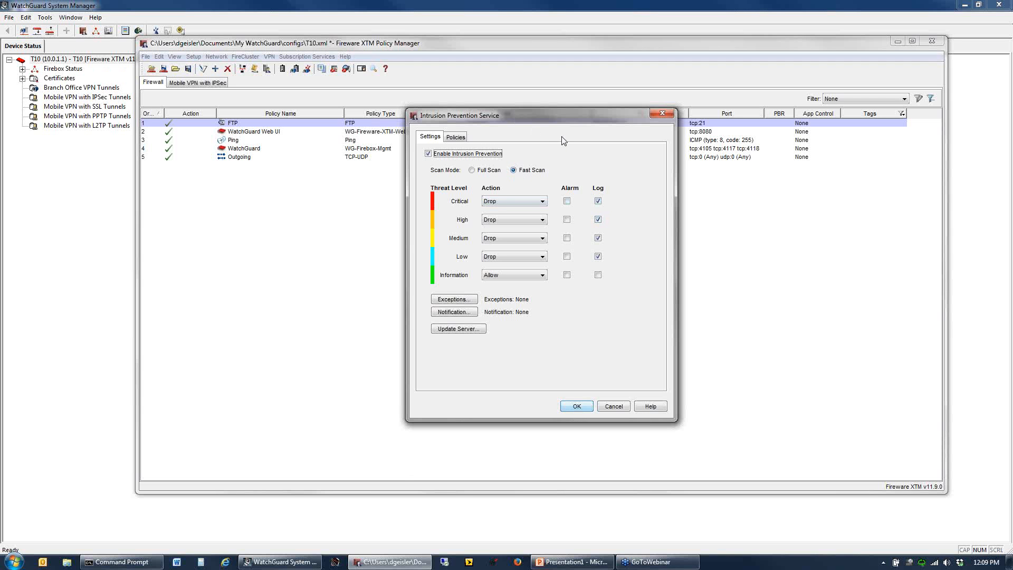
{"action": "left_click", "coordinate": [491, 171]}
{"action": "left_click", "coordinate": [519, 171]}
{"action": "left_click", "coordinate": [428, 151]}
- Enable automatic updates at a 1-hour interval for the Intrusion Prevention and Application Control, Gateway AntiVirus and Data Loss Prevention signatures
{"action": "left_click", "coordinate": [458, 330]}
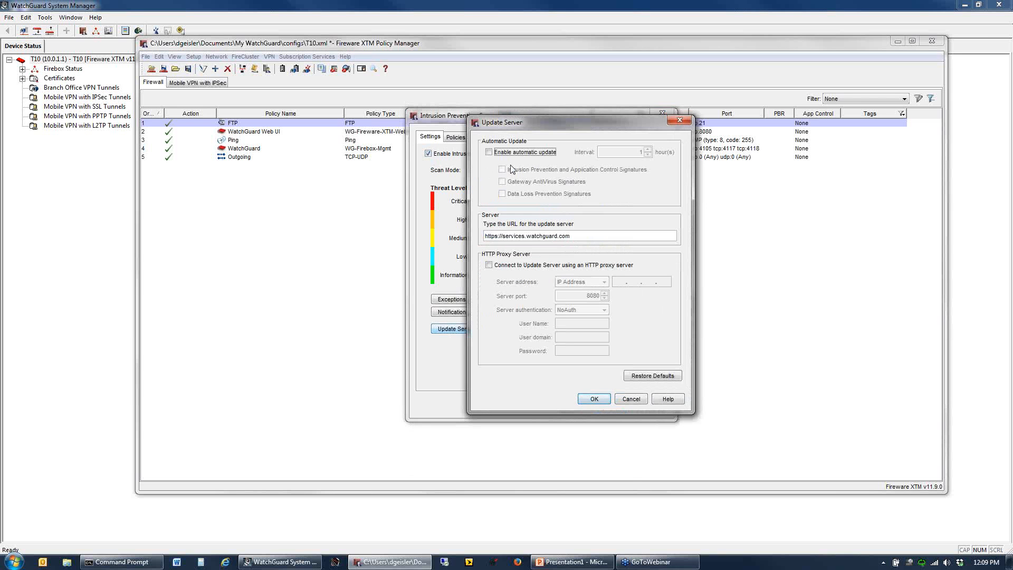
{"action": "left_click", "coordinate": [536, 155]}
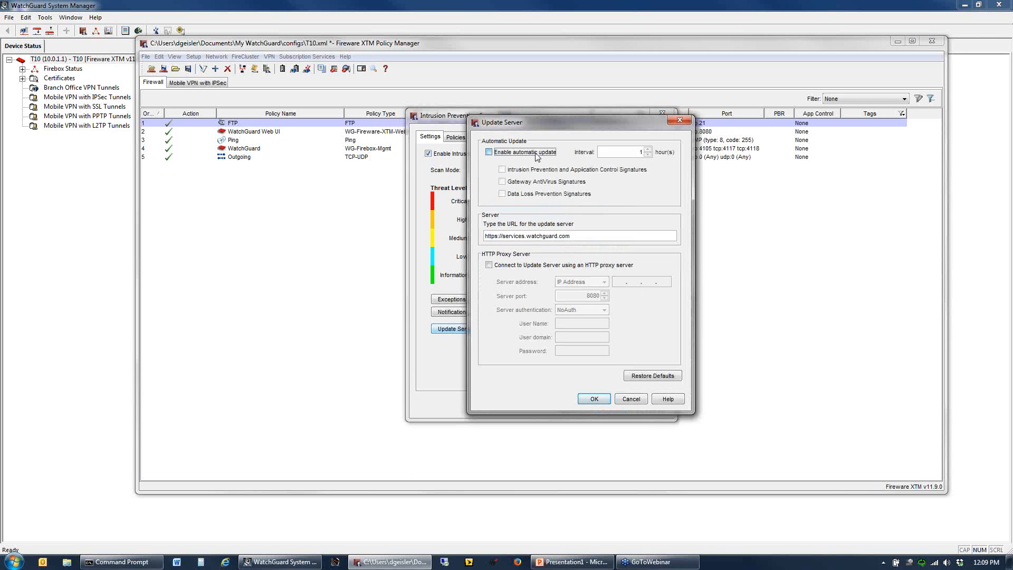
{"action": "left_click", "coordinate": [610, 153]}
{"action": "left_click_drag", "start_coordinate": [615, 154], "coordinate": [648, 151]}
{"action": "left_click", "coordinate": [502, 170]}
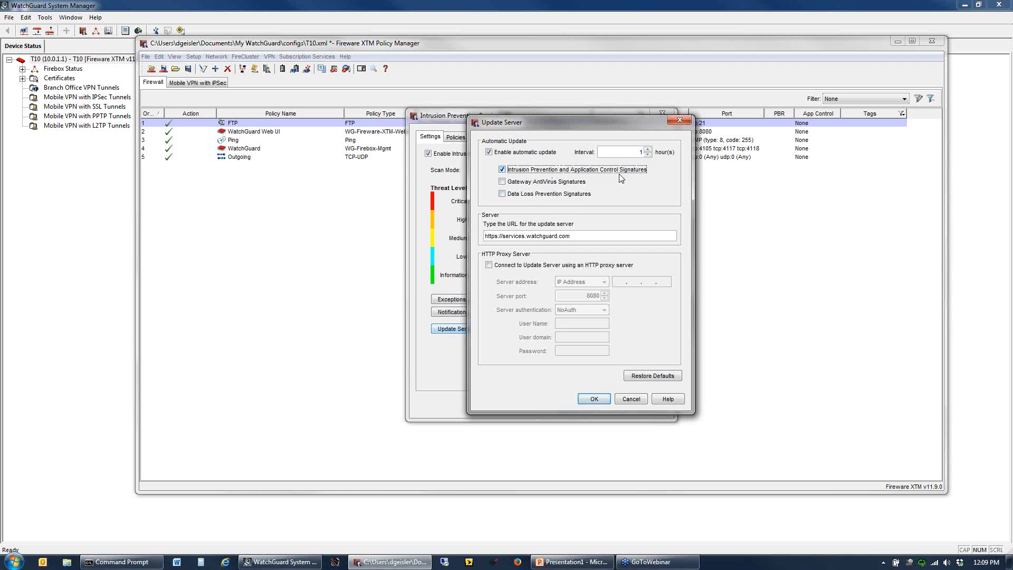
{"action": "left_click", "coordinate": [542, 182]}
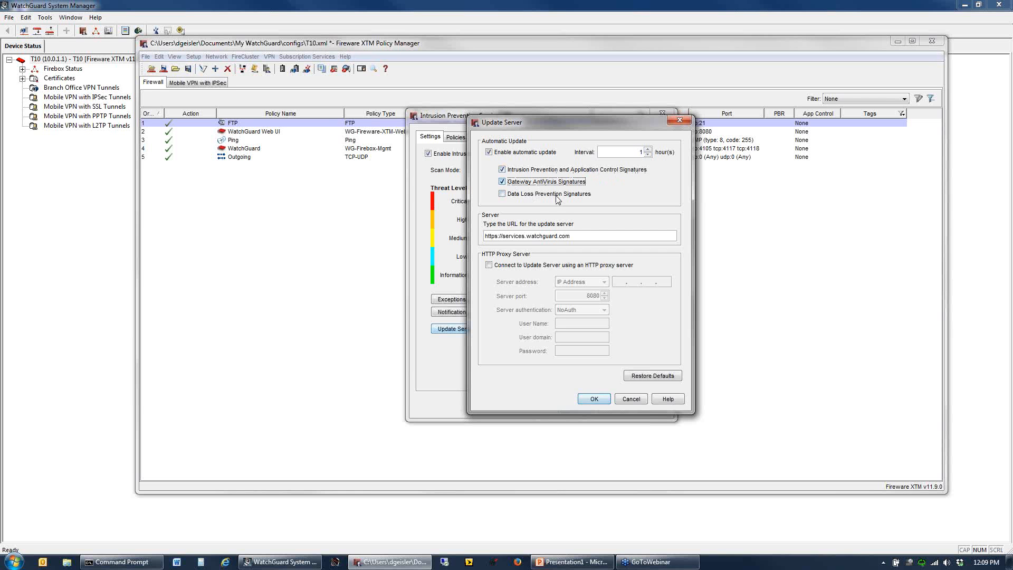
{"action": "left_click", "coordinate": [504, 194]}
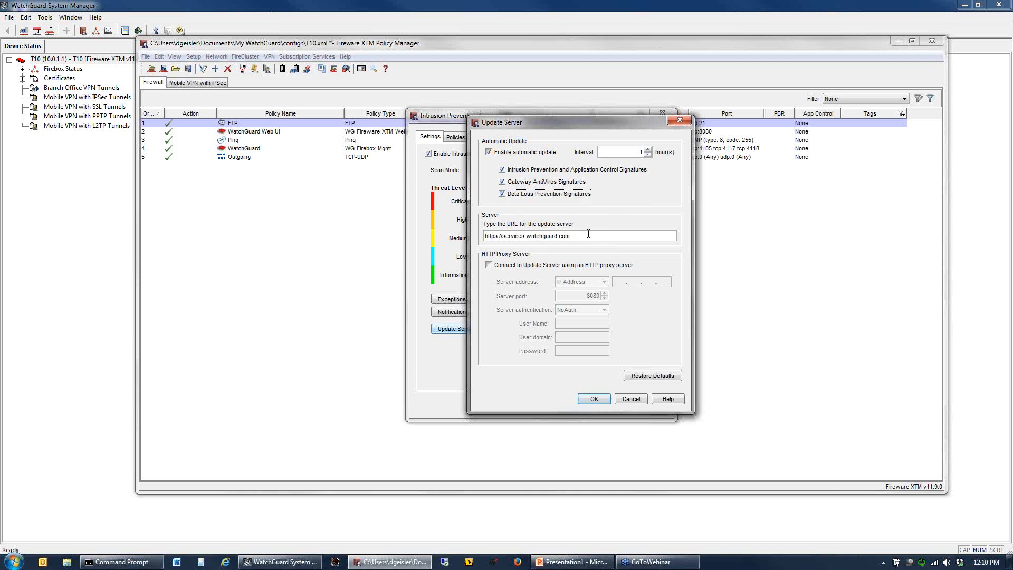
- Check the update server URL, then accept the Update Server and Intrusion Prevention Service settings
{"action": "left_click_drag", "start_coordinate": [581, 234], "coordinate": [498, 231]}
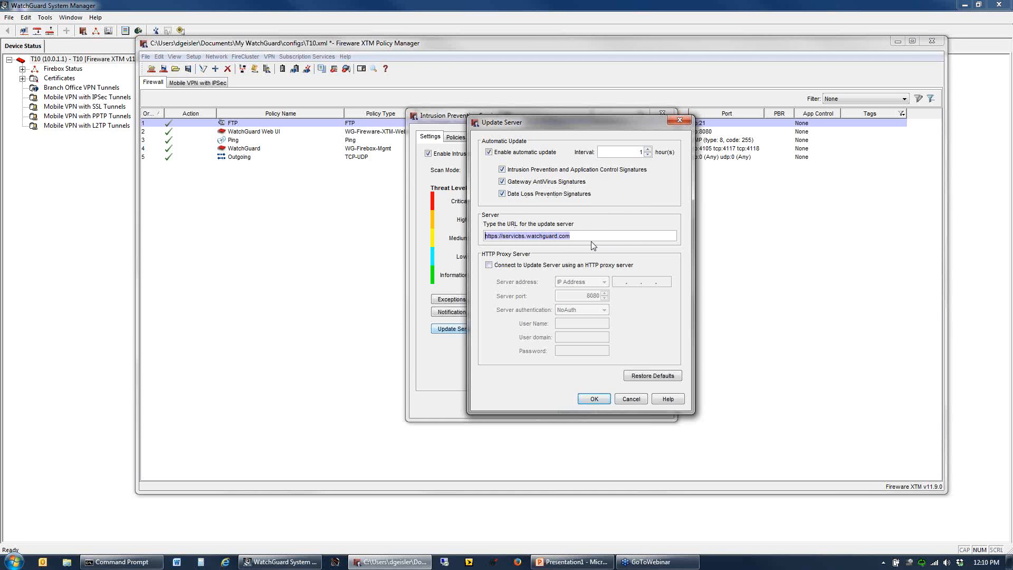
{"action": "left_click", "coordinate": [575, 235]}
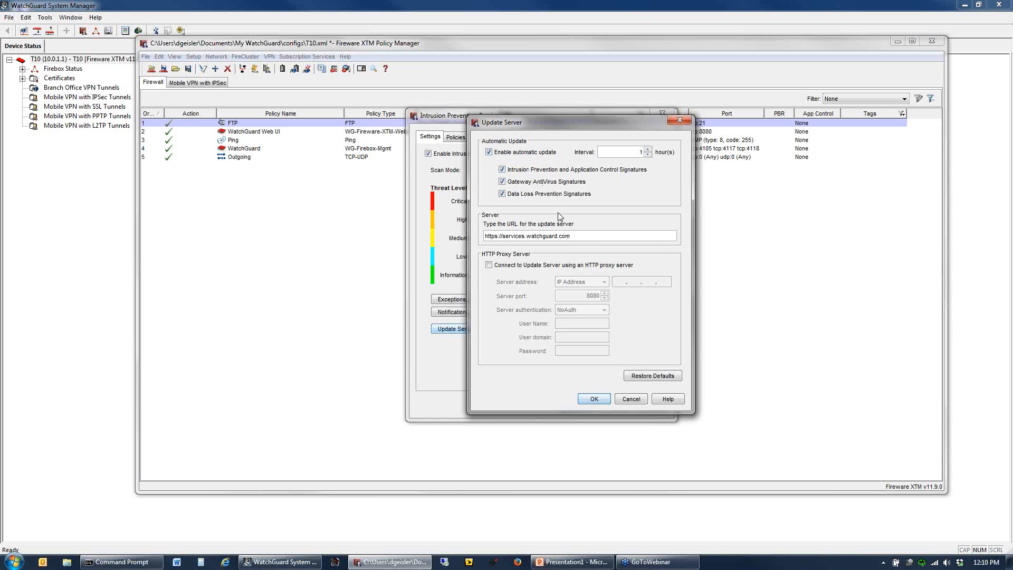
{"action": "left_click_drag", "start_coordinate": [534, 127], "coordinate": [477, 176]}
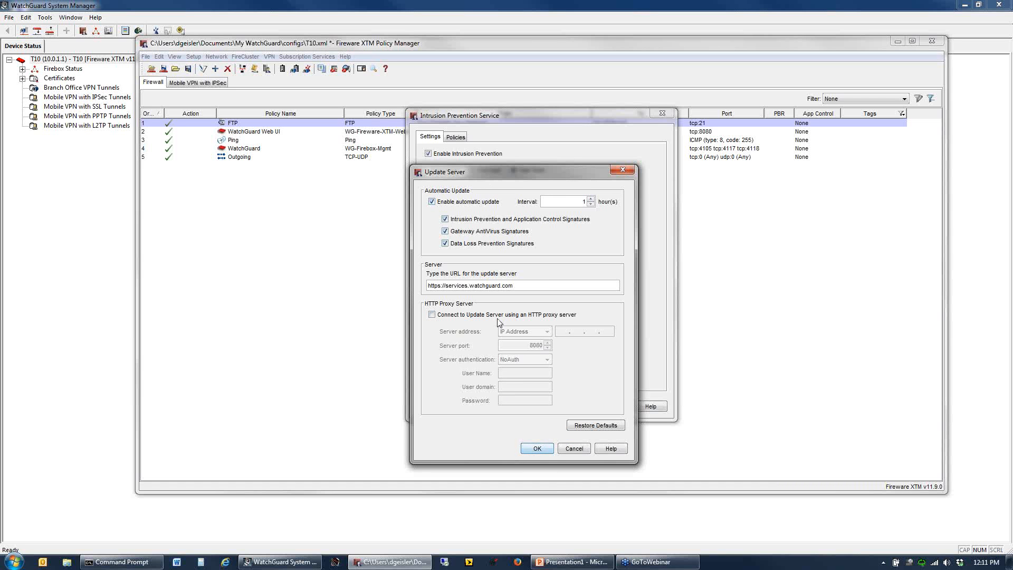
{"action": "left_click", "coordinate": [531, 452]}
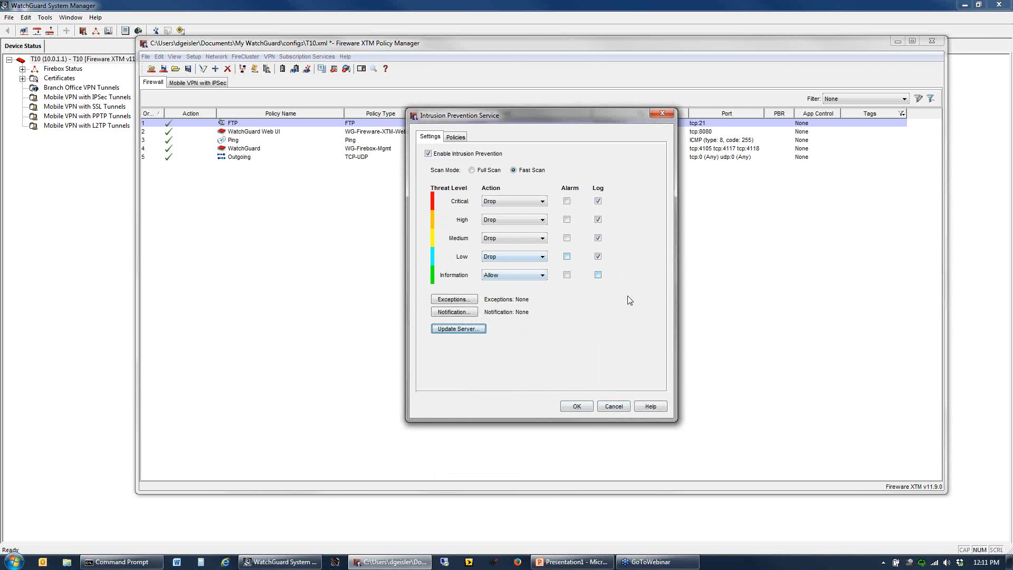
{"action": "left_click", "coordinate": [576, 407]}
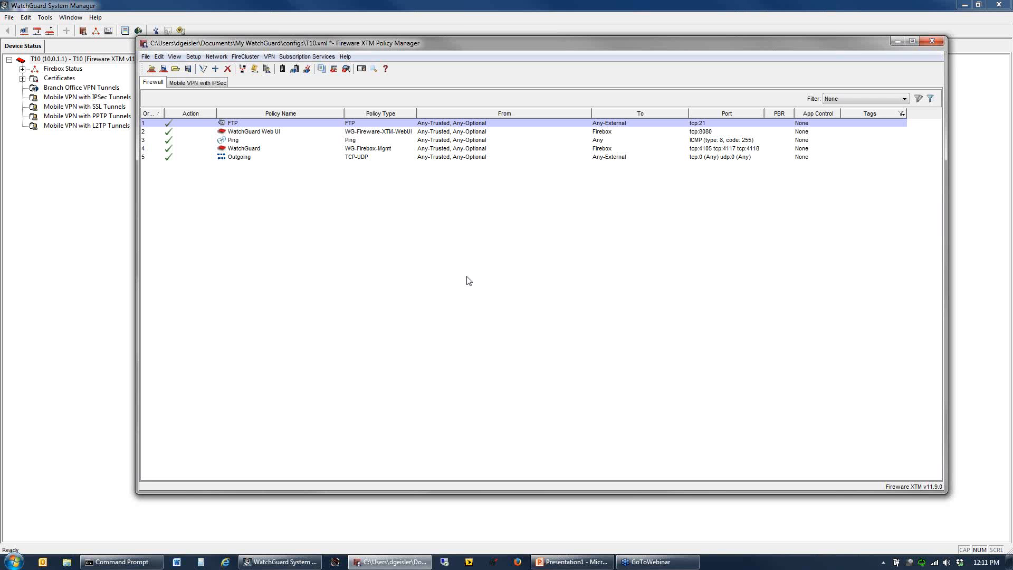
- Enable Gateway AntiVirus decompression with 3 levels to scan and accept the Gateway AntiVirus configuration
{"action": "left_click", "coordinate": [304, 57]}
{"action": "mouse_move", "coordinate": [328, 82]}
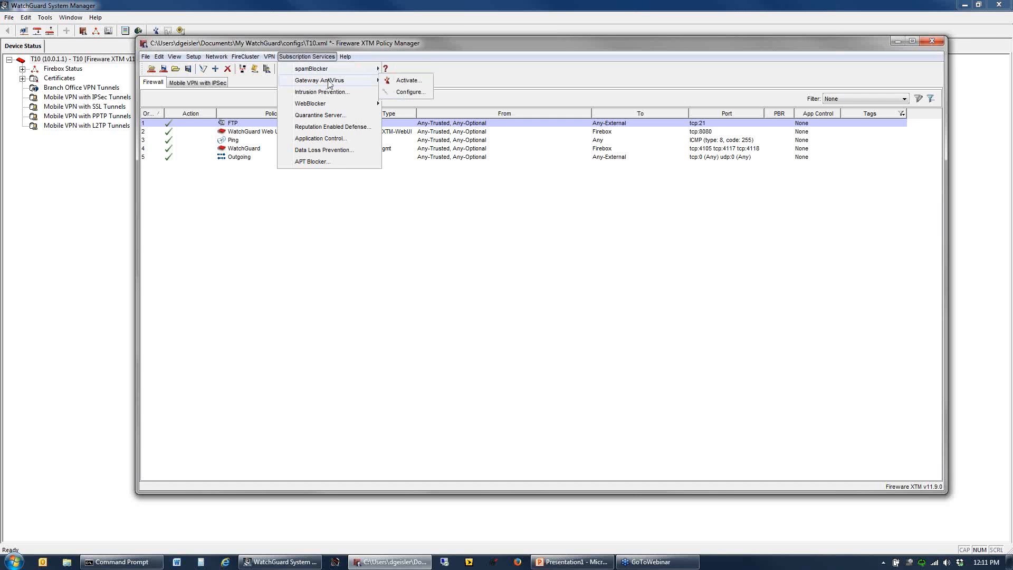
{"action": "left_click", "coordinate": [410, 92]}
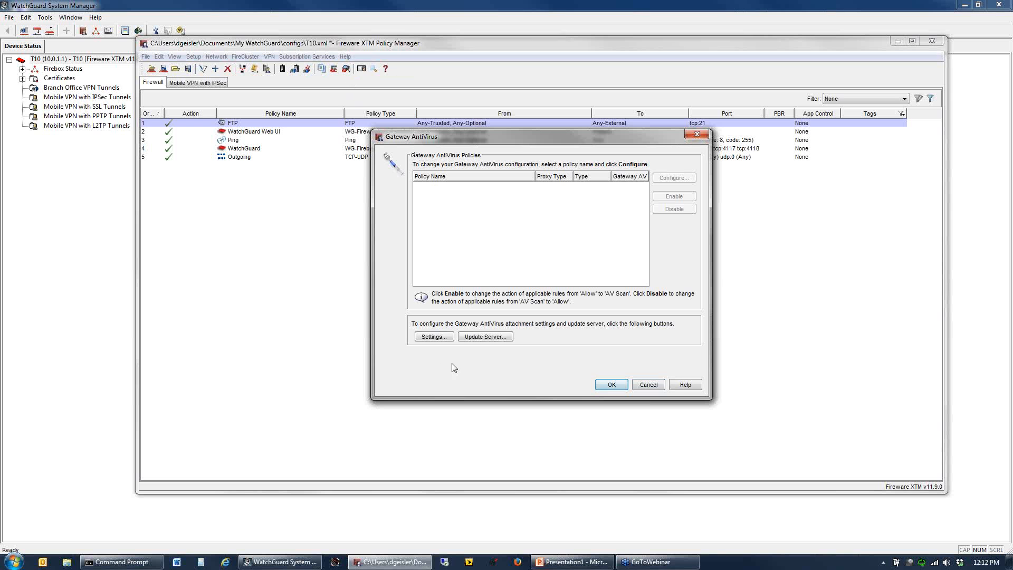
{"action": "left_click", "coordinate": [434, 337]}
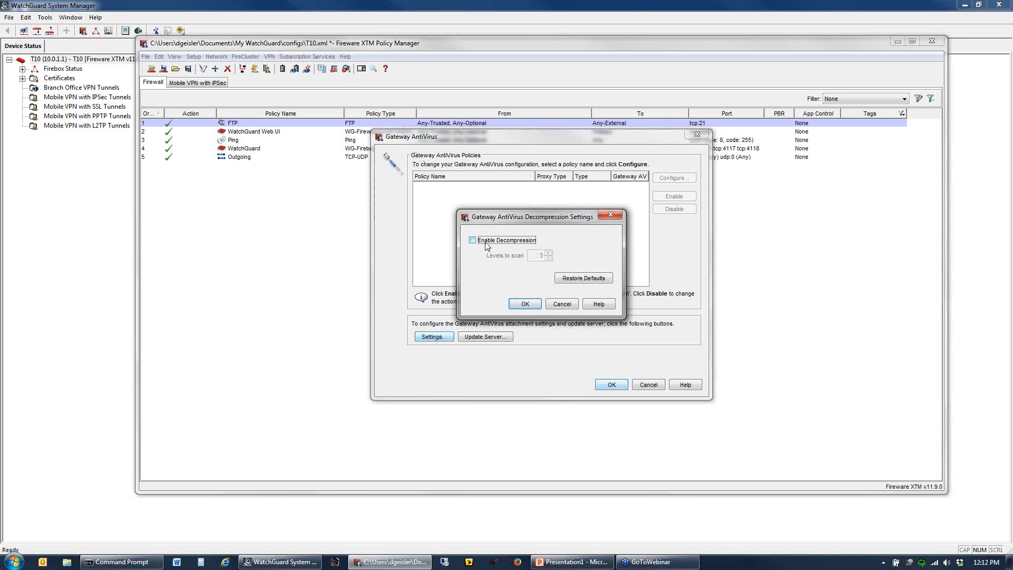
{"action": "left_click", "coordinate": [488, 240]}
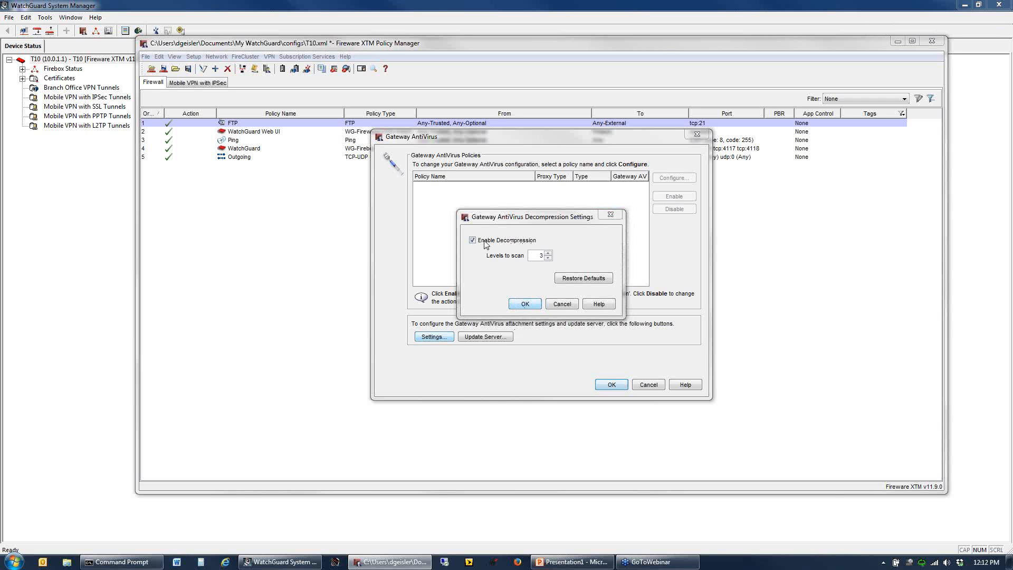
{"action": "left_click", "coordinate": [533, 306]}
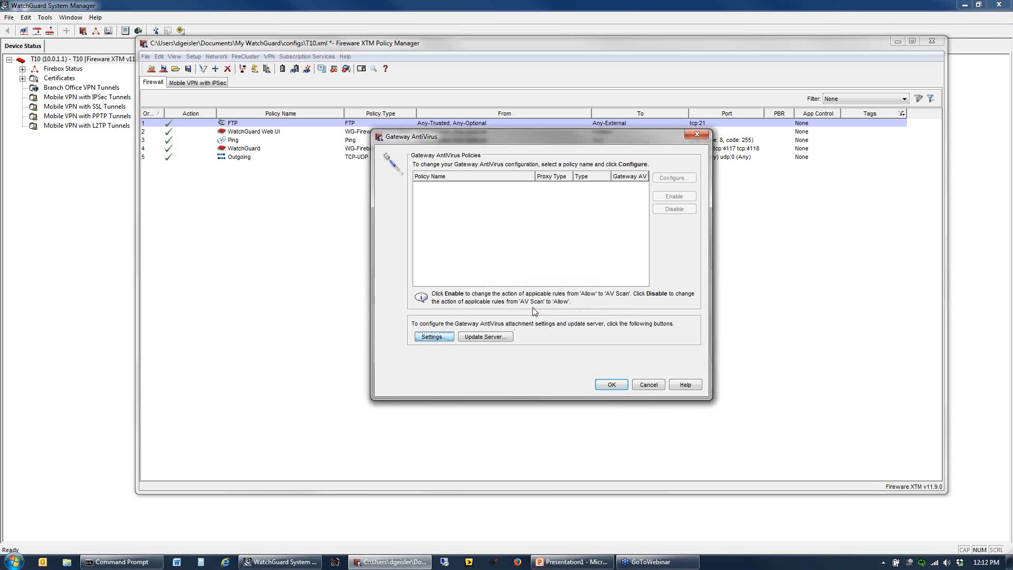
{"action": "left_click", "coordinate": [610, 386]}
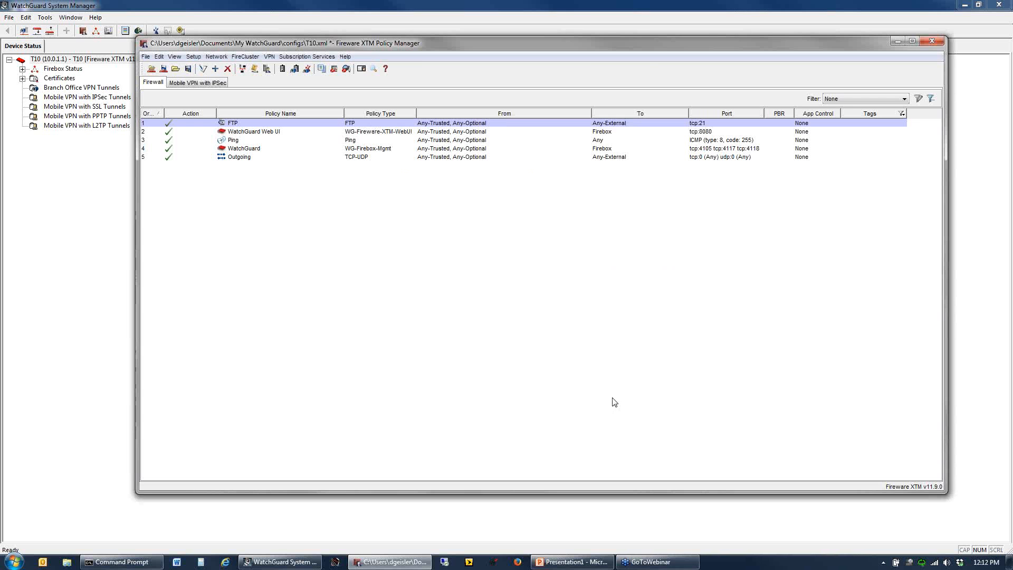
- In Default Packet Handling, enable sending an error message to clients whose connections are disabled
{"action": "left_click", "coordinate": [193, 57]}
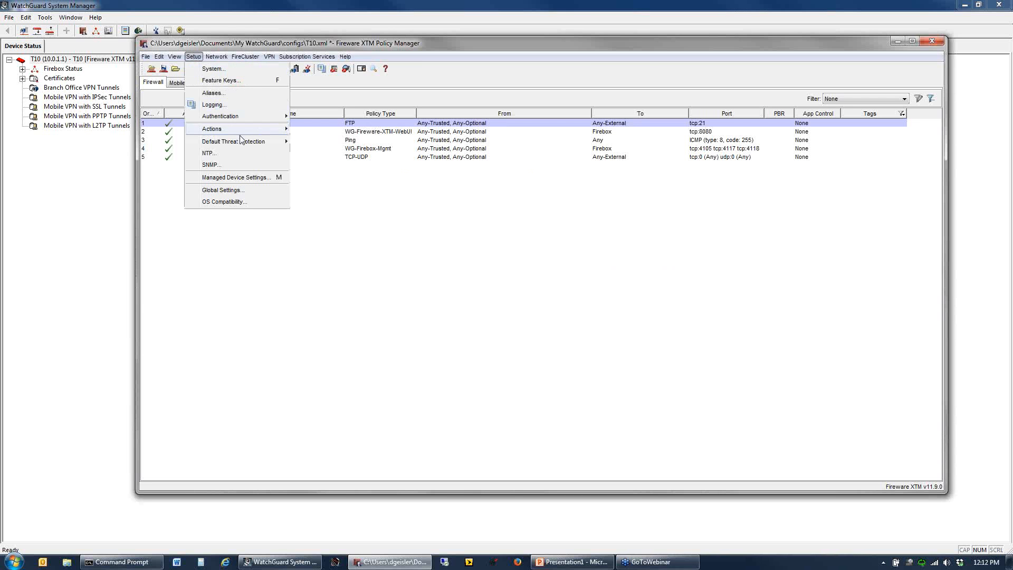
{"action": "mouse_move", "coordinate": [246, 144]}
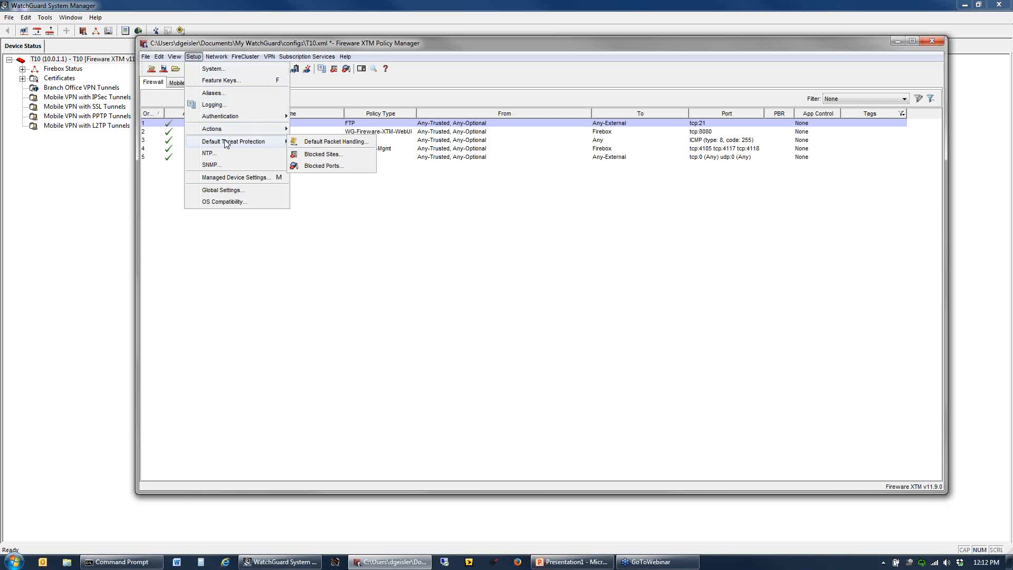
{"action": "left_click", "coordinate": [337, 142]}
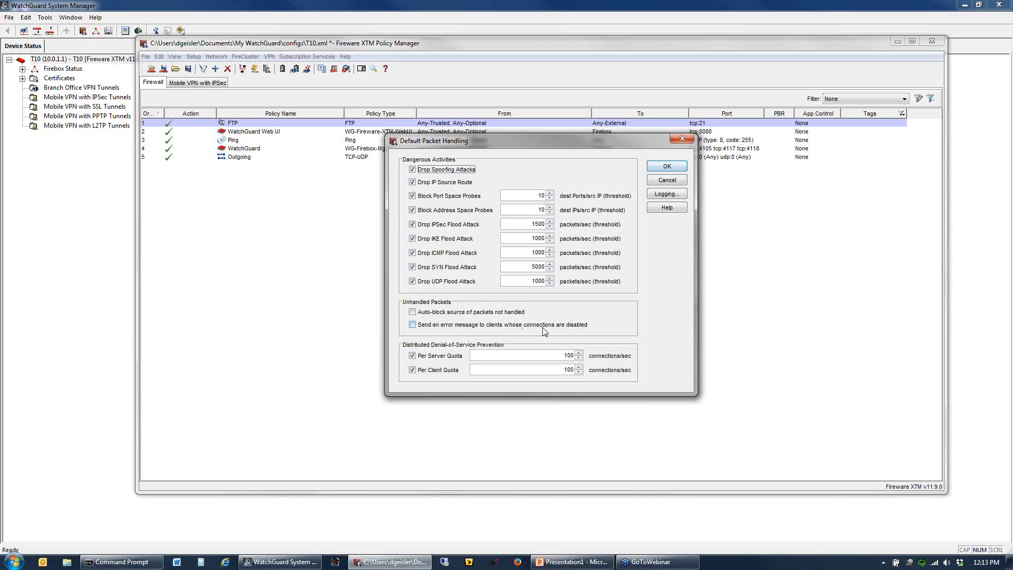
{"action": "left_click", "coordinate": [573, 327]}
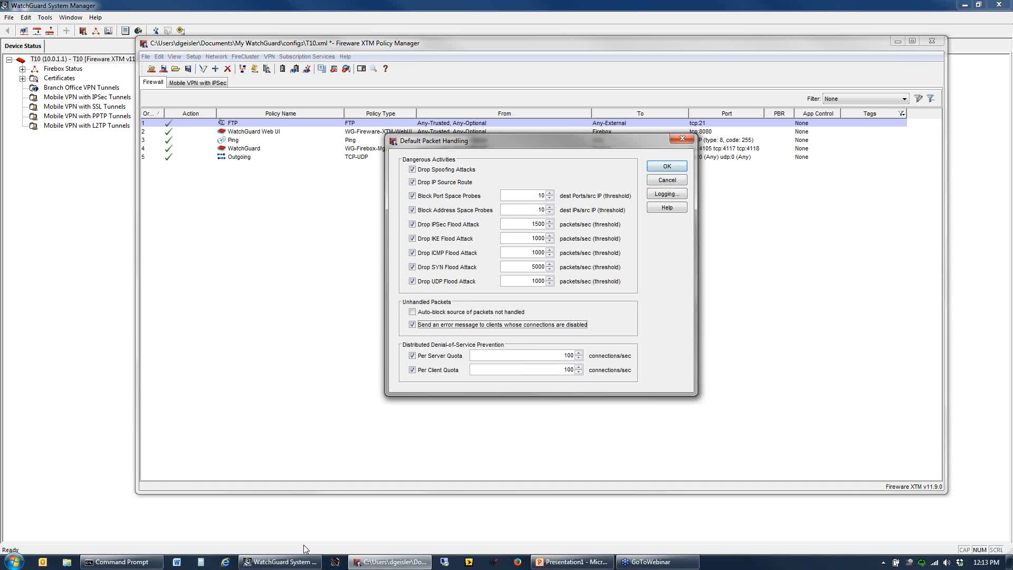
- Switch to Command Prompt and ping google.com
{"action": "left_click", "coordinate": [147, 562]}
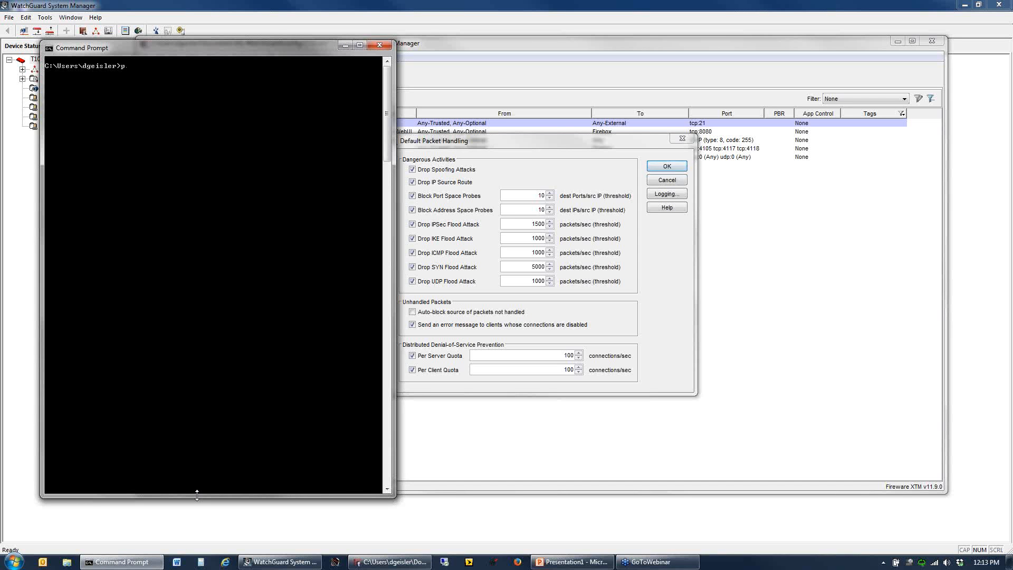
{"action": "type", "text": "ing google.com"}
{"action": "key", "text": "Return"}
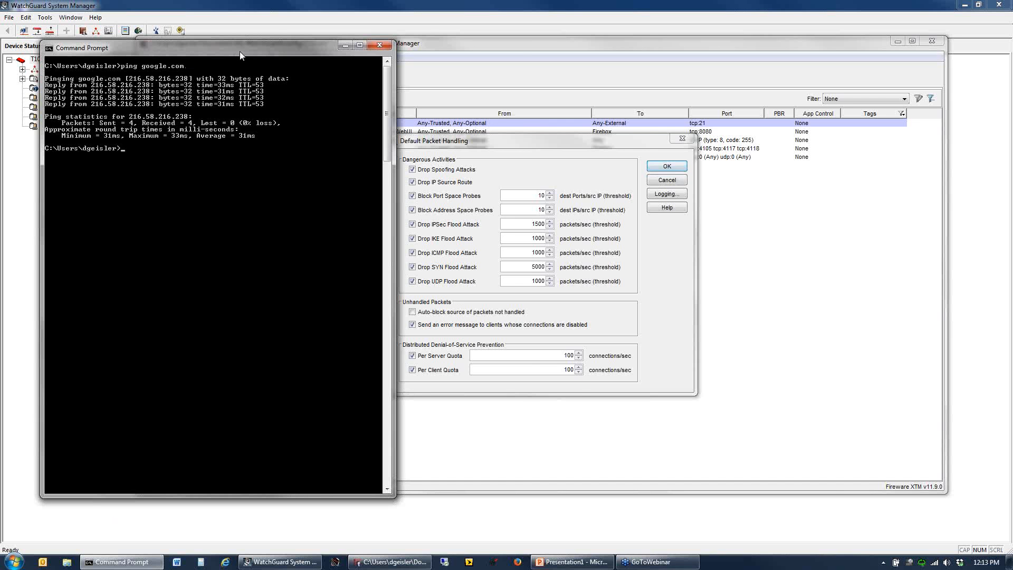
- Reposition the Command Prompt window and ping novell.com
{"action": "left_click_drag", "start_coordinate": [239, 51], "coordinate": [477, 71]}
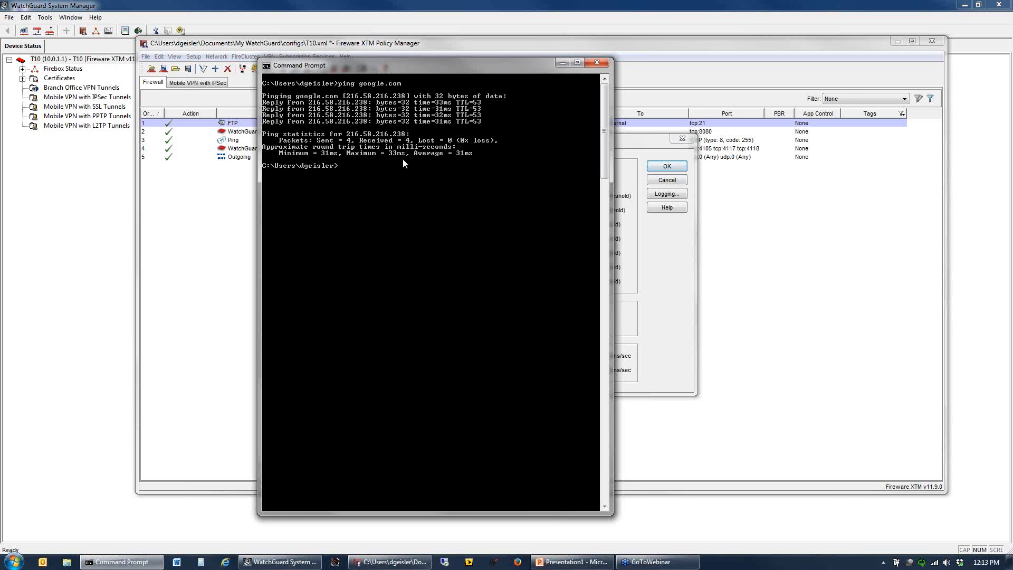
{"action": "type", "text": "ping novell.com"}
{"action": "key", "text": "Return"}
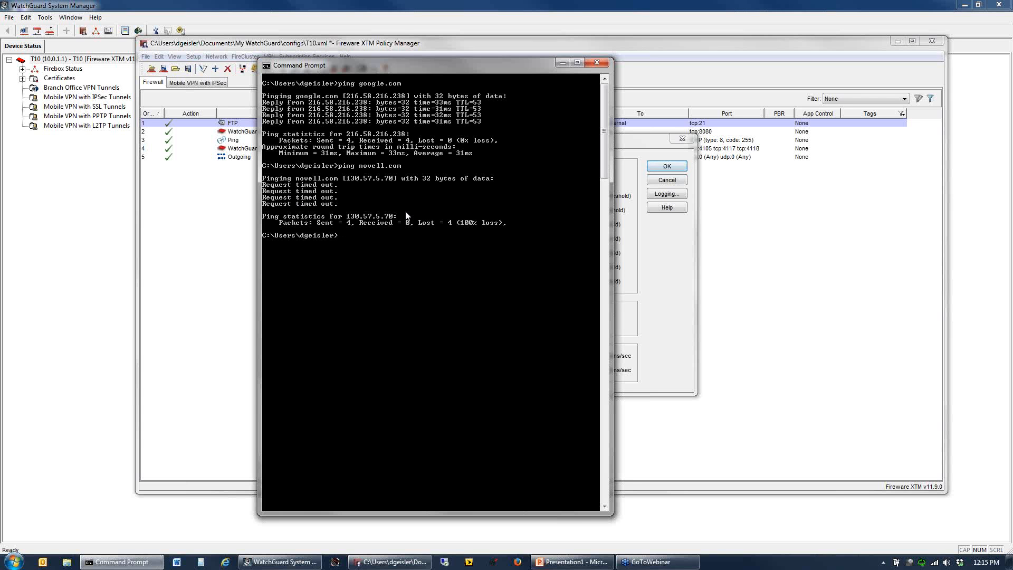
- Ping the address 10.20.30.159 from the Command Prompt
{"action": "type", "text": "ing 10.20.30.159"}
{"action": "key", "text": "Return"}
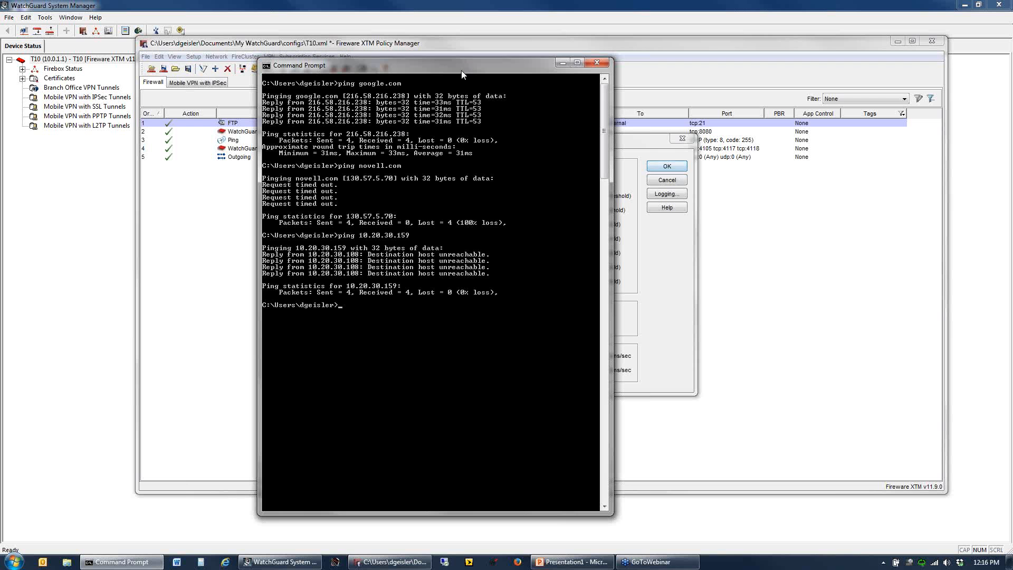
- Arrange the Command Prompt and Default Packet Handling windows side by side and bring the ping results to the front
{"action": "left_click_drag", "start_coordinate": [461, 70], "coordinate": [317, 63]}
{"action": "left_click_drag", "start_coordinate": [544, 141], "coordinate": [687, 132]}
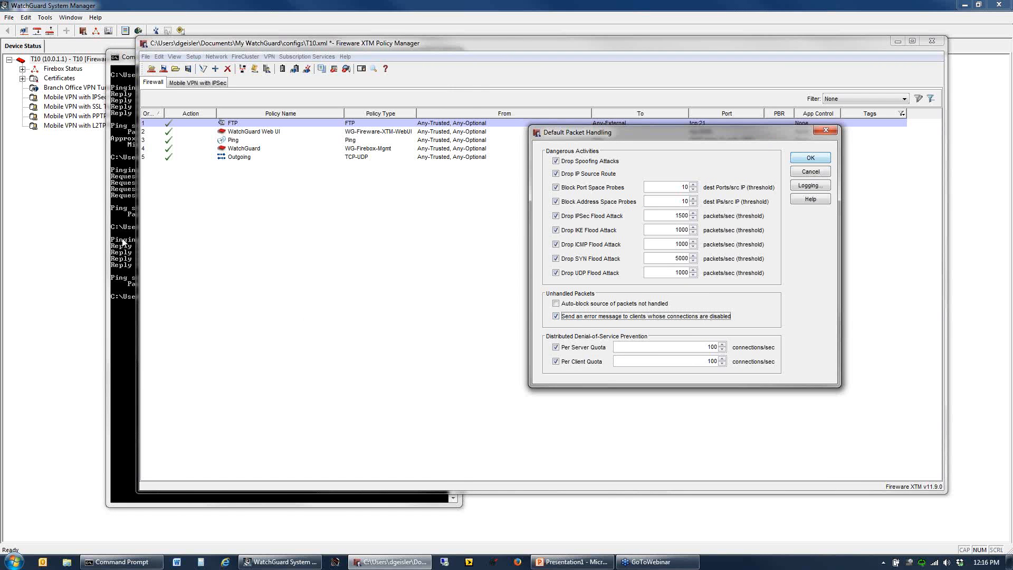
{"action": "left_click", "coordinate": [125, 244]}
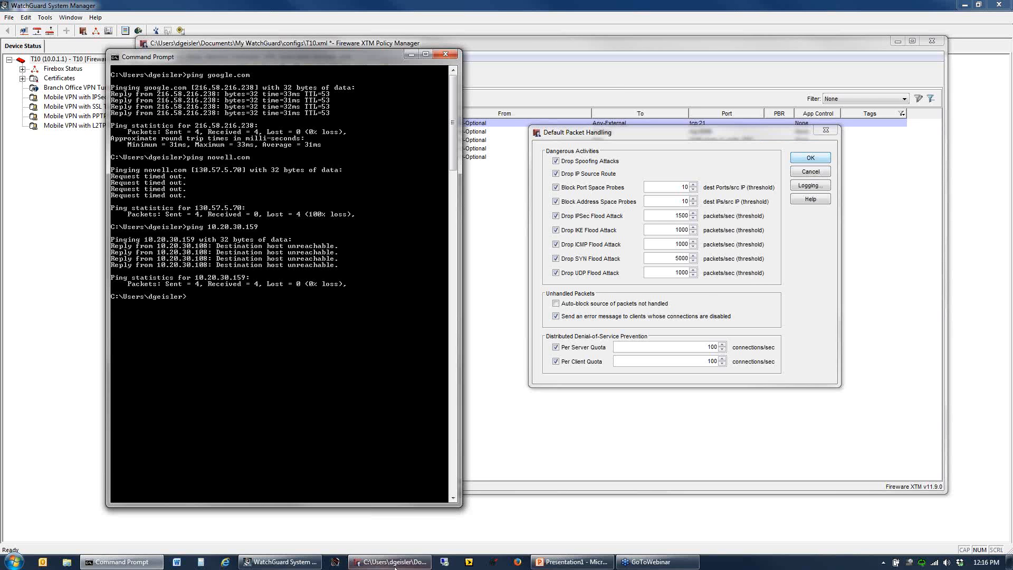
- Switch to PowerPoint and present the "destination unreachable" slide, revealing its "Ping time out" diagram
{"action": "left_click", "coordinate": [563, 562]}
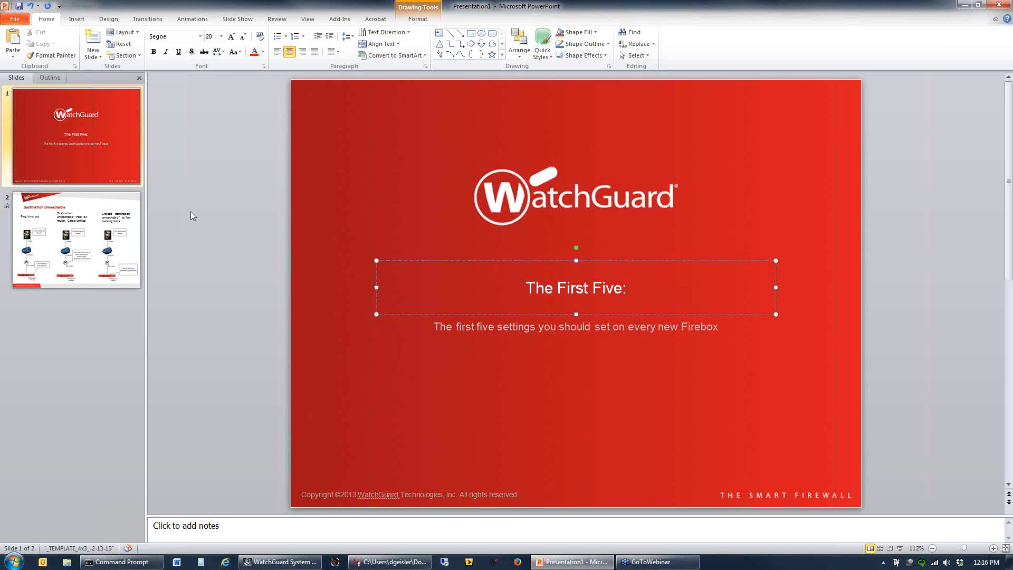
{"action": "left_click", "coordinate": [107, 237]}
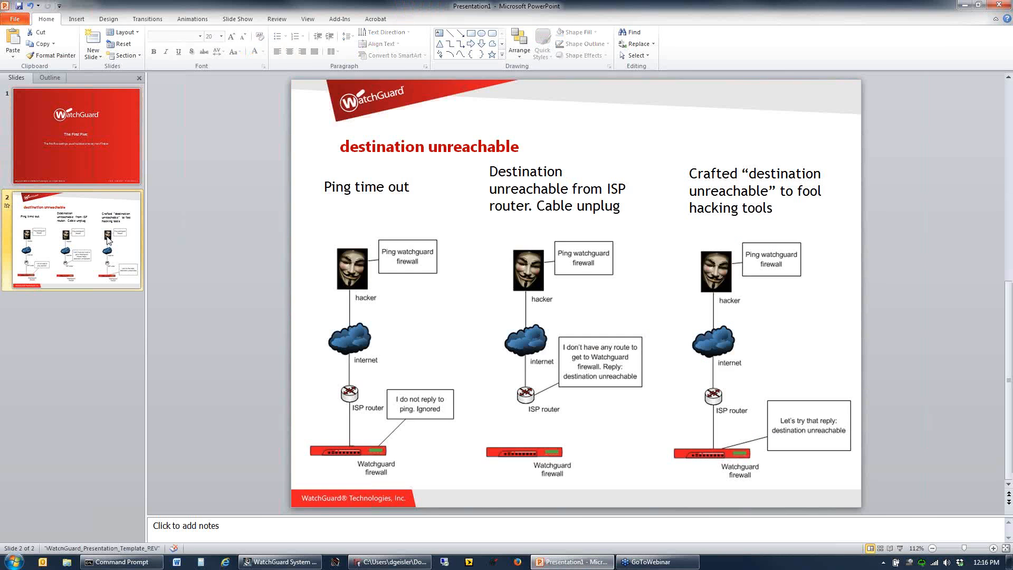
{"action": "key", "text": "F5"}
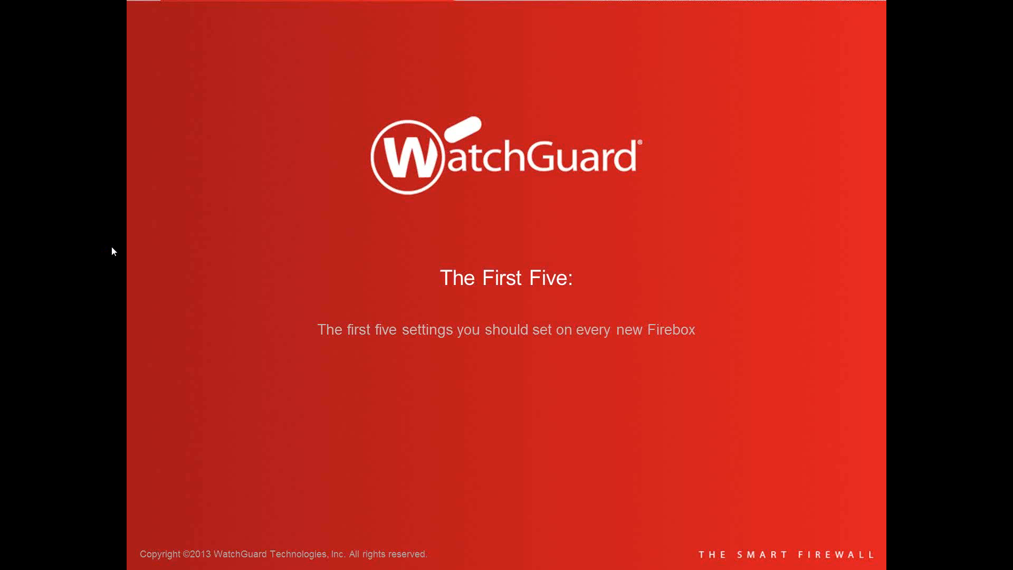
{"action": "left_click", "coordinate": [111, 247]}
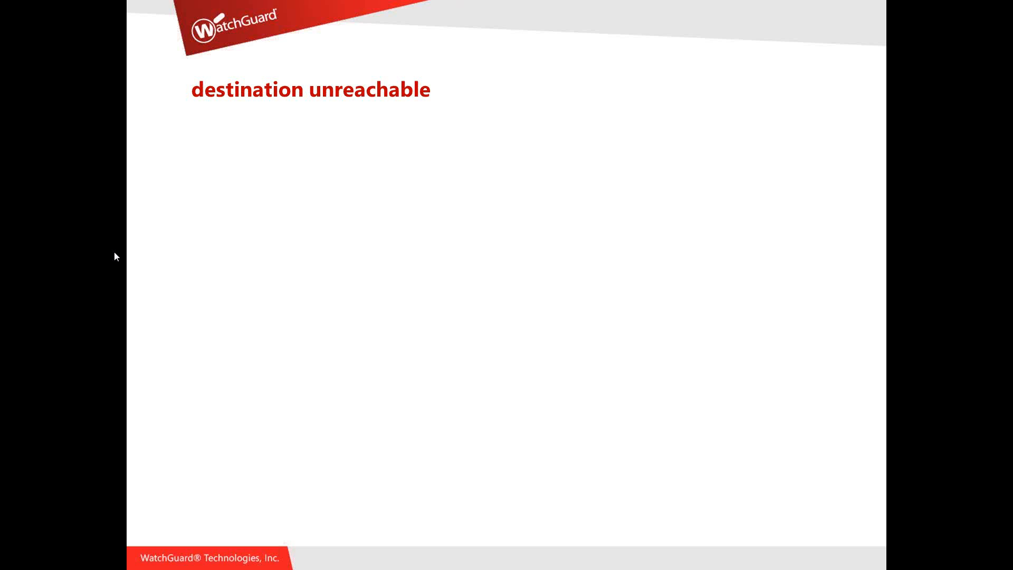
{"action": "left_click", "coordinate": [114, 253]}
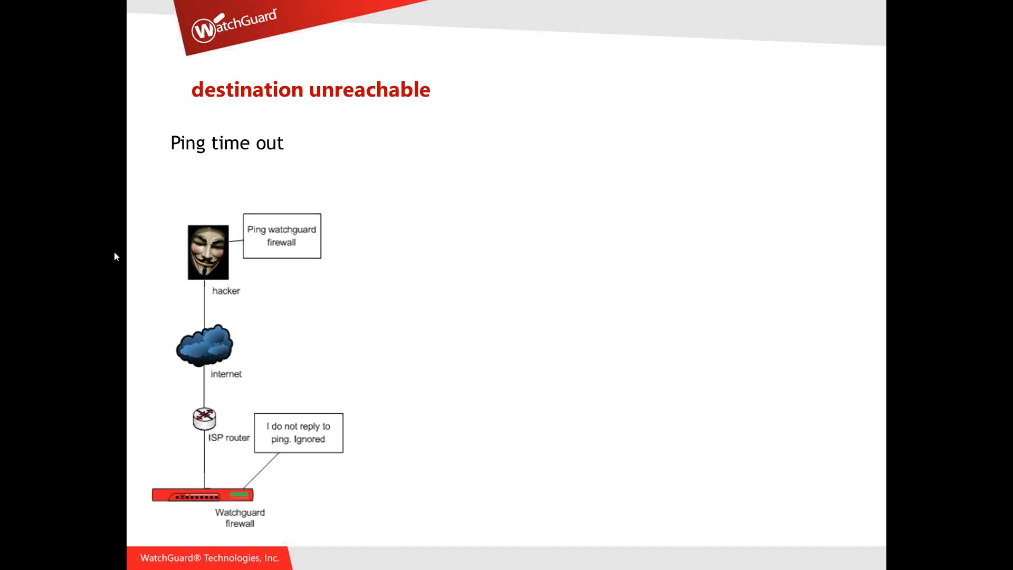
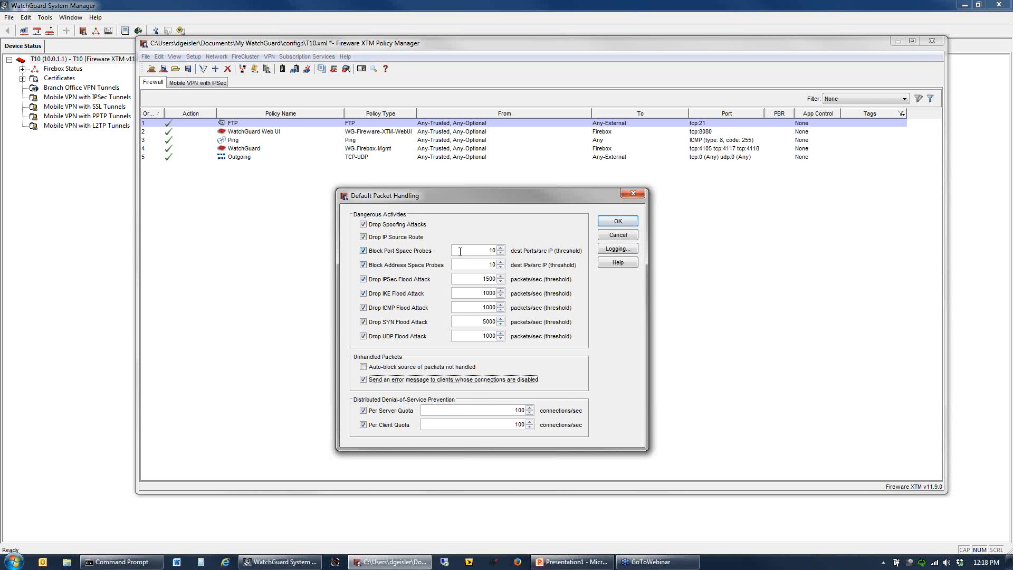
- Set the Block Port Space Probes and Block Address Space Probes thresholds to 3 and apply the packet handling settings
{"action": "left_click_drag", "start_coordinate": [460, 252], "coordinate": [497, 251]}
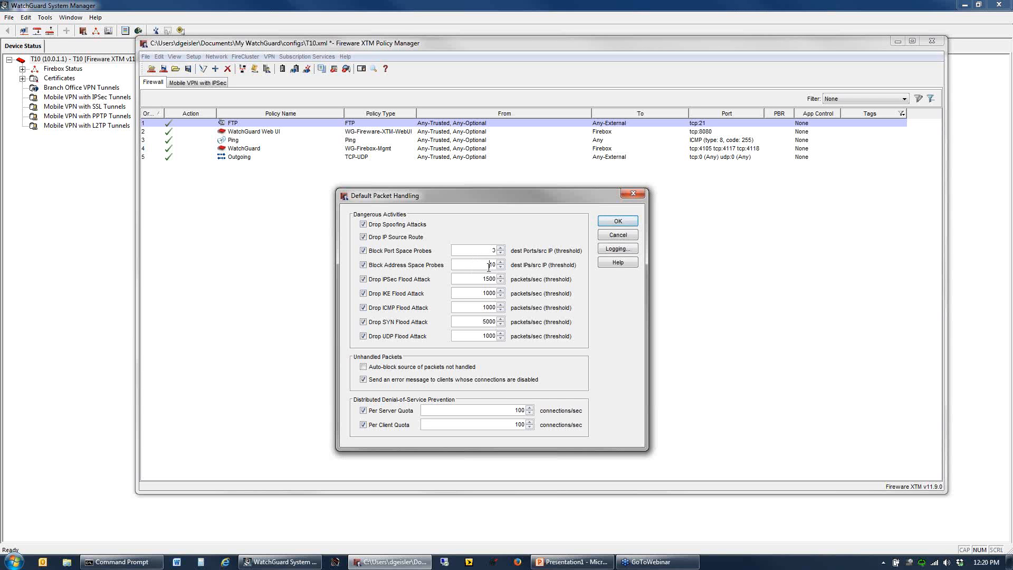
{"action": "double_click", "coordinate": [488, 265]}
{"action": "type", "text": "3"}
{"action": "left_click", "coordinate": [617, 221]}
- In the Blocked Ports settings, enable automatic blocking of sites that try to use blocked ports, review the port list and apply
{"action": "left_click", "coordinate": [193, 56]}
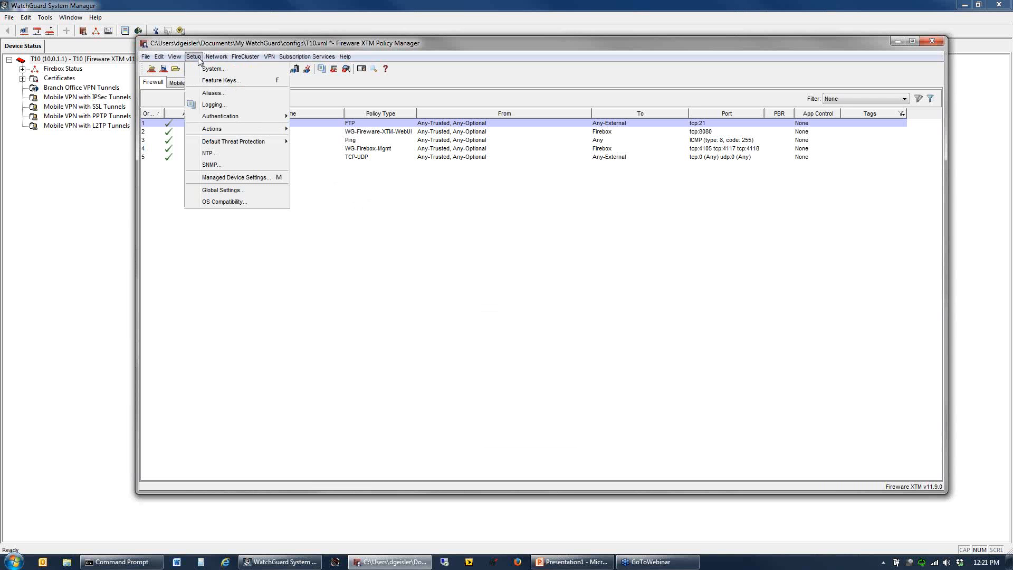
{"action": "mouse_move", "coordinate": [250, 147]}
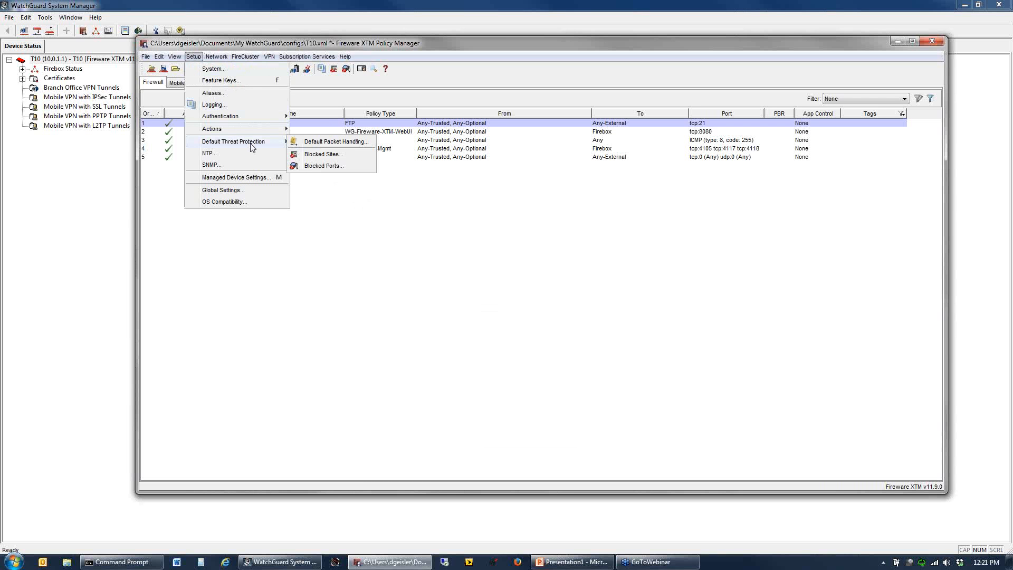
{"action": "left_click", "coordinate": [335, 168]}
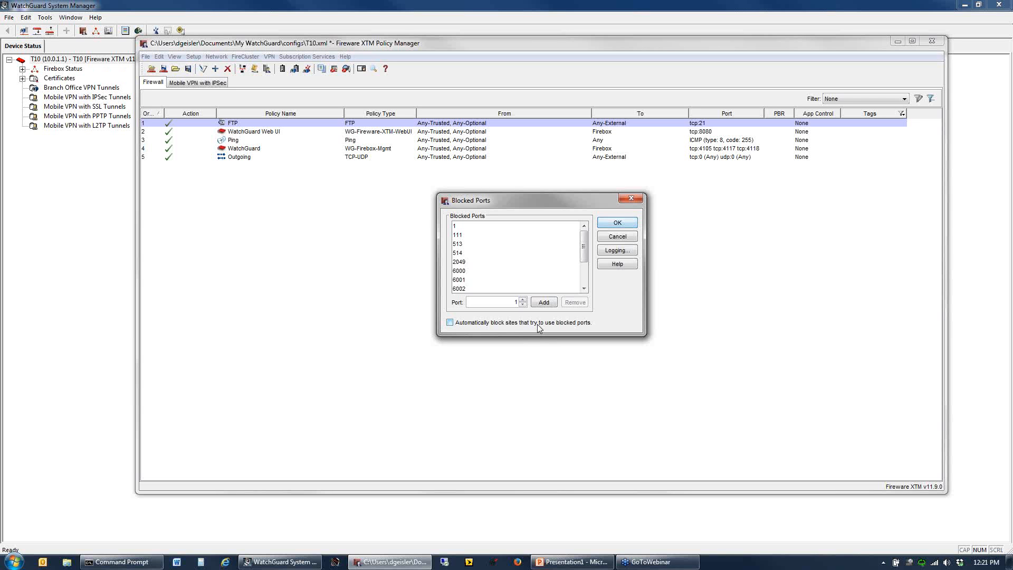
{"action": "left_click", "coordinate": [533, 323]}
{"action": "scroll", "coordinate": [587, 262], "scroll_direction": "down", "scroll_amount": 1}
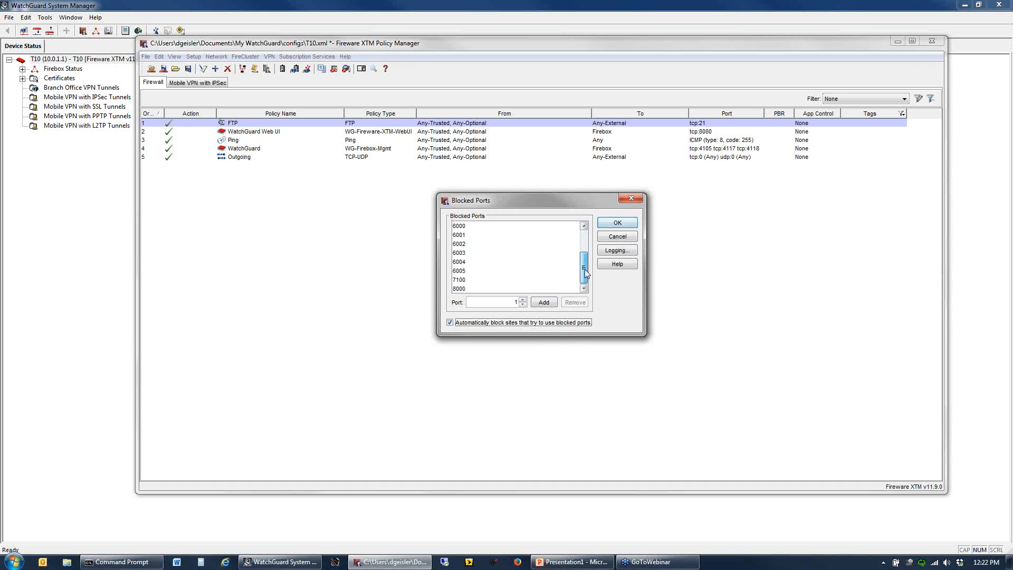
{"action": "scroll", "coordinate": [584, 267], "scroll_direction": "up", "scroll_amount": 1}
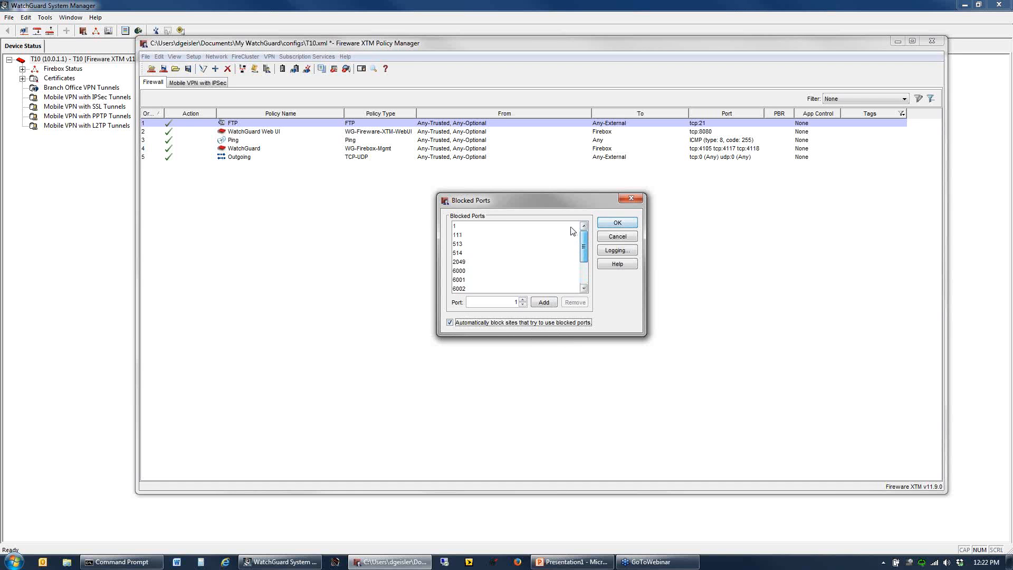
{"action": "left_click", "coordinate": [467, 227]}
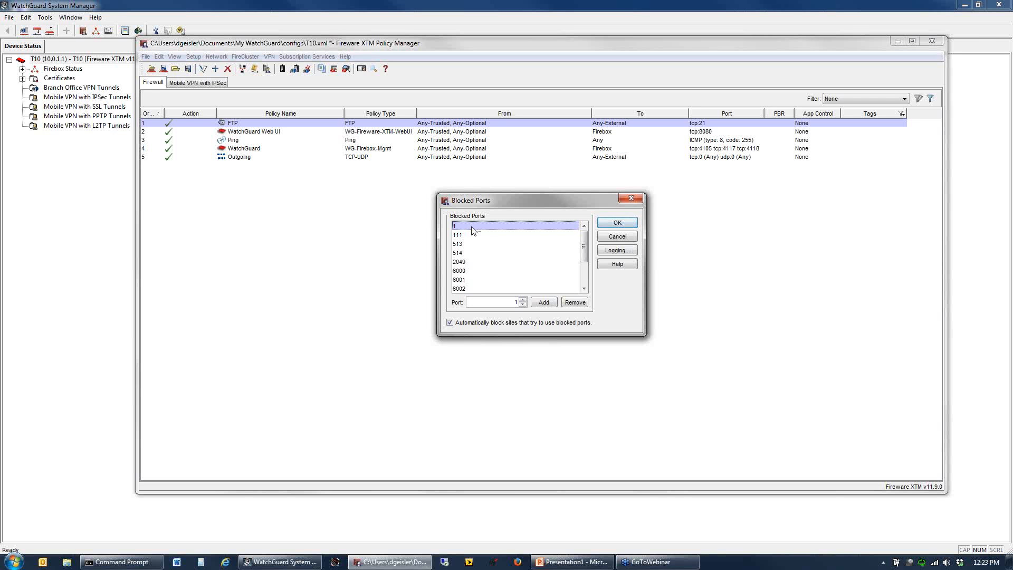
{"action": "left_click", "coordinate": [617, 222]}
- Start a new firewall policy from the SMTP packet filter and set its connections to Denied
{"action": "left_click", "coordinate": [216, 70]}
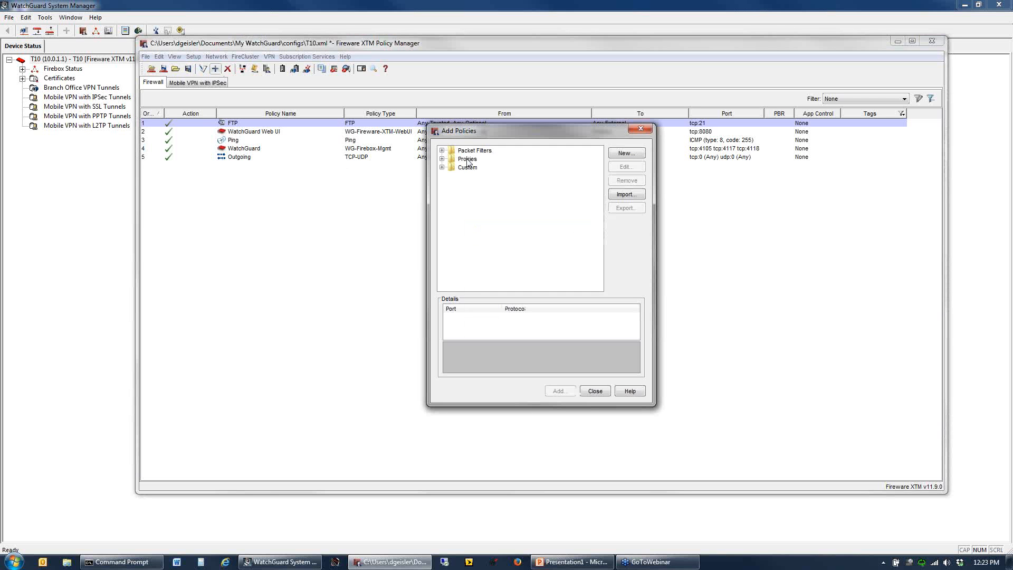
{"action": "double_click", "coordinate": [471, 150]}
{"action": "scroll", "coordinate": [518, 224], "scroll_direction": "down", "scroll_amount": 5}
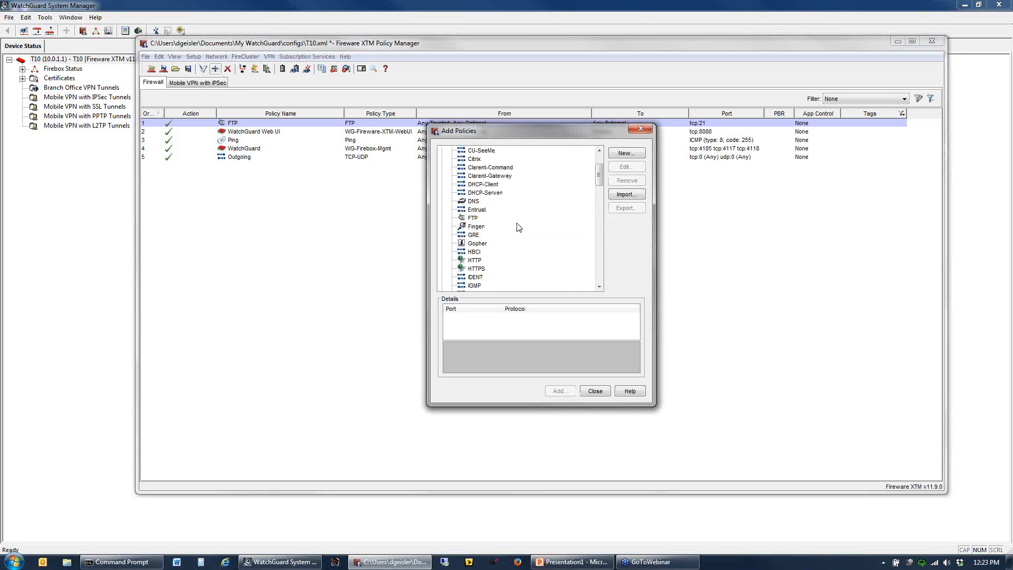
{"action": "scroll", "coordinate": [506, 237], "scroll_direction": "up", "scroll_amount": 4}
{"action": "scroll", "coordinate": [511, 240], "scroll_direction": "down", "scroll_amount": 13}
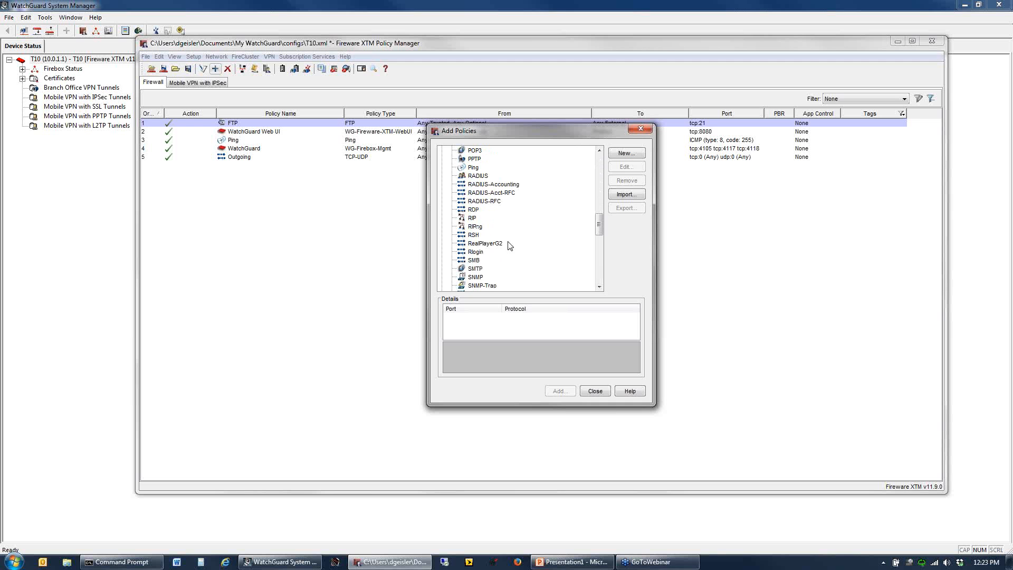
{"action": "double_click", "coordinate": [475, 268]}
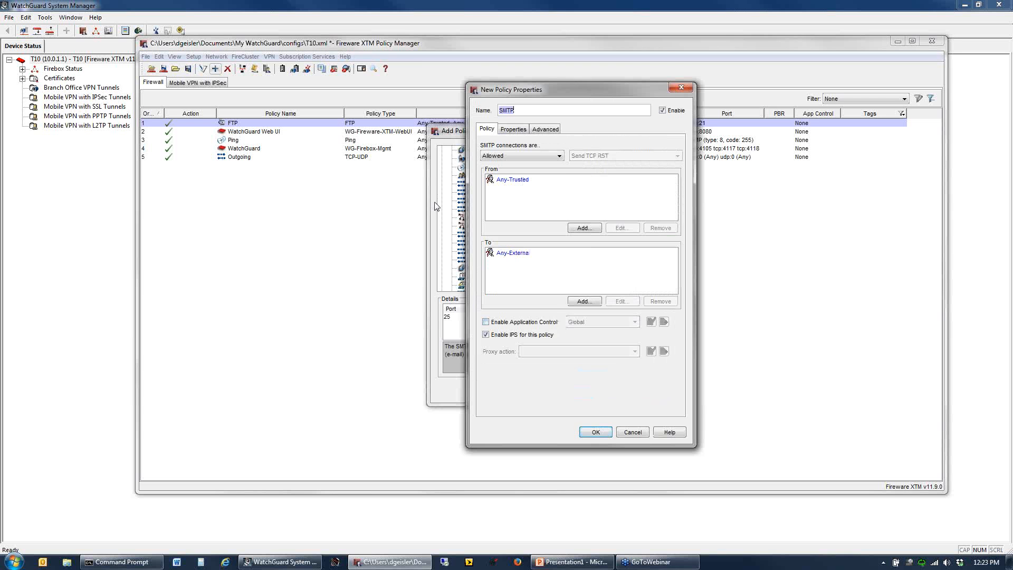
{"action": "left_click", "coordinate": [499, 157]}
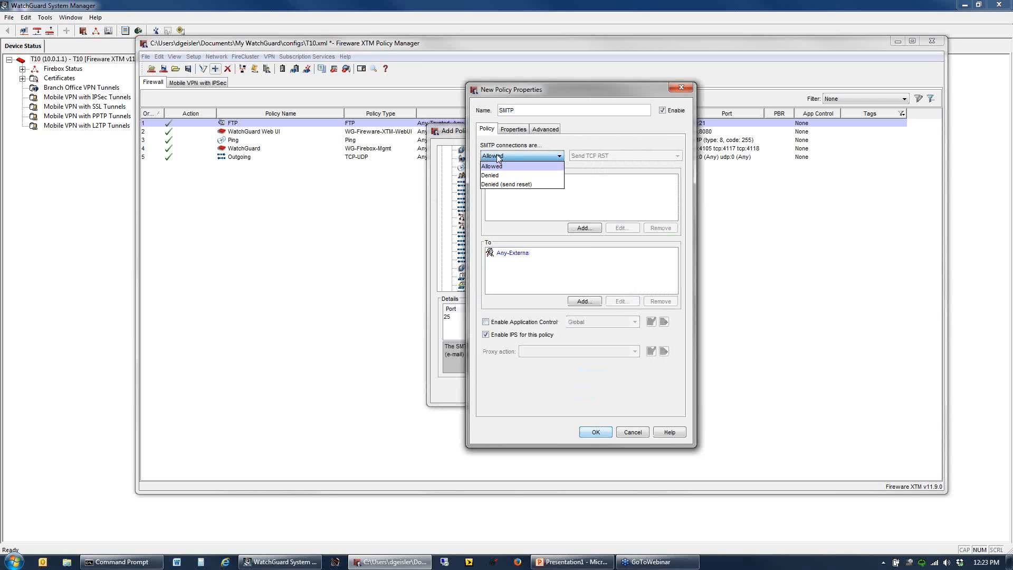
{"action": "left_click", "coordinate": [508, 180]}
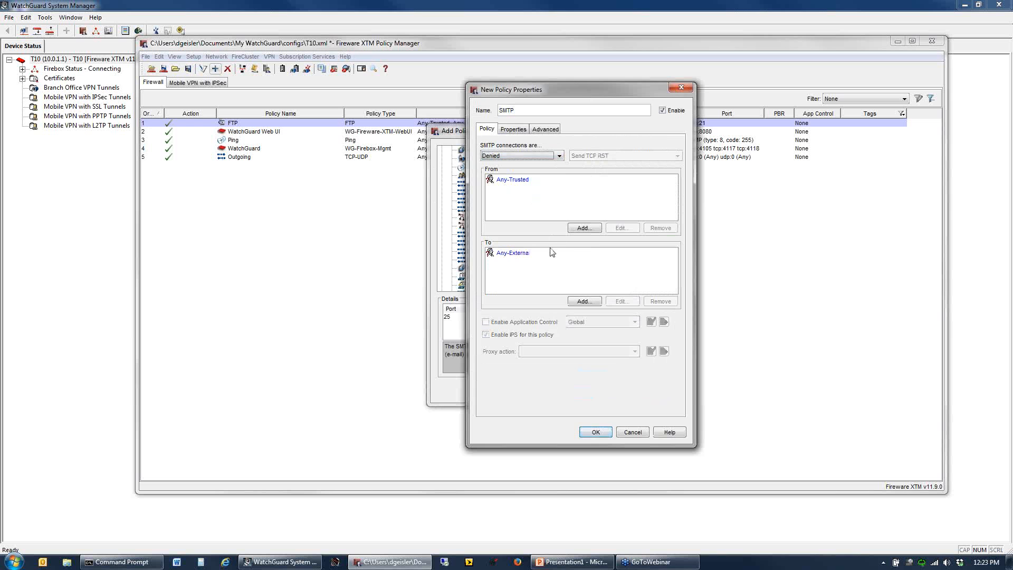
- Replace Any-Trusted with Any-External as the source of the SMTP policy
{"action": "left_click", "coordinate": [588, 228]}
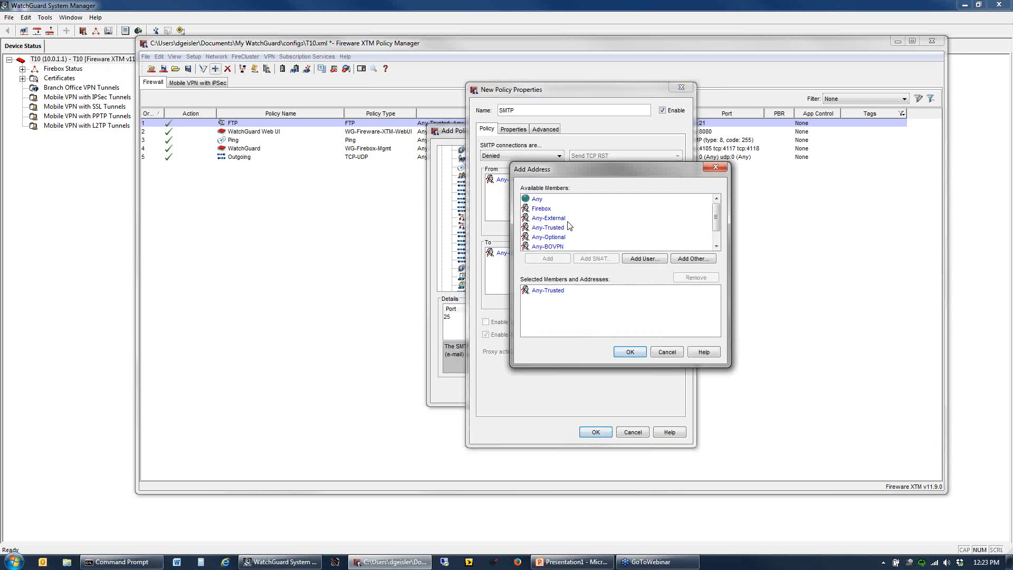
{"action": "double_click", "coordinate": [561, 217]}
{"action": "left_click", "coordinate": [620, 352]}
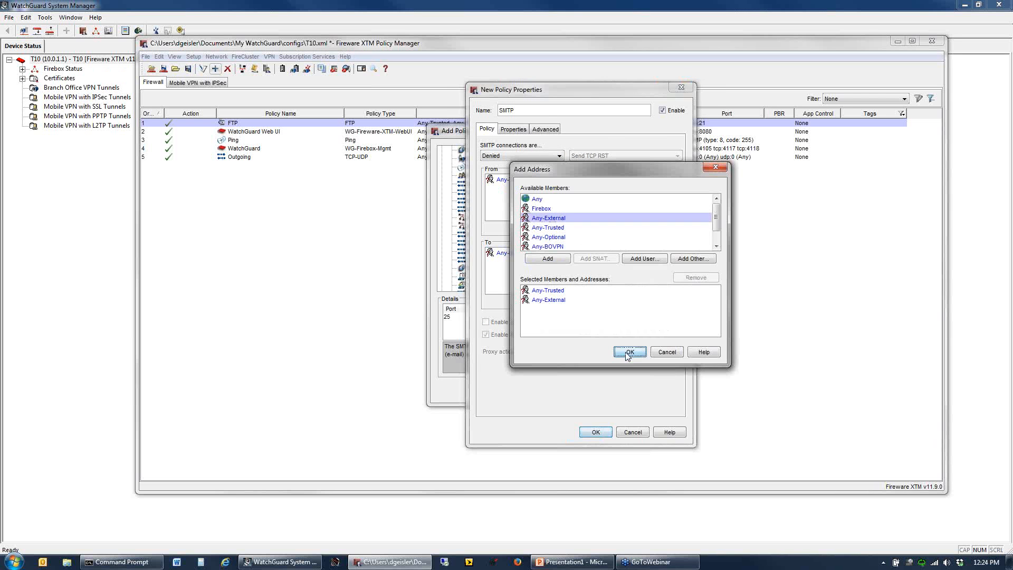
{"action": "left_click", "coordinate": [512, 180]}
{"action": "left_click", "coordinate": [661, 228]}
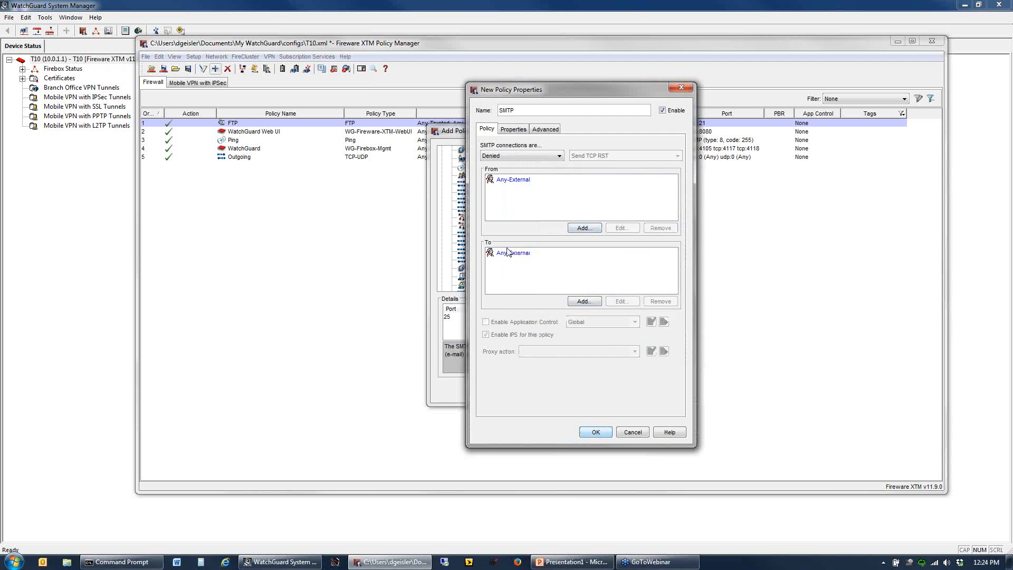
- Replace Any-External with Any-Trusted as the destination of the SMTP policy
{"action": "left_click", "coordinate": [510, 255]}
{"action": "left_click", "coordinate": [585, 301]}
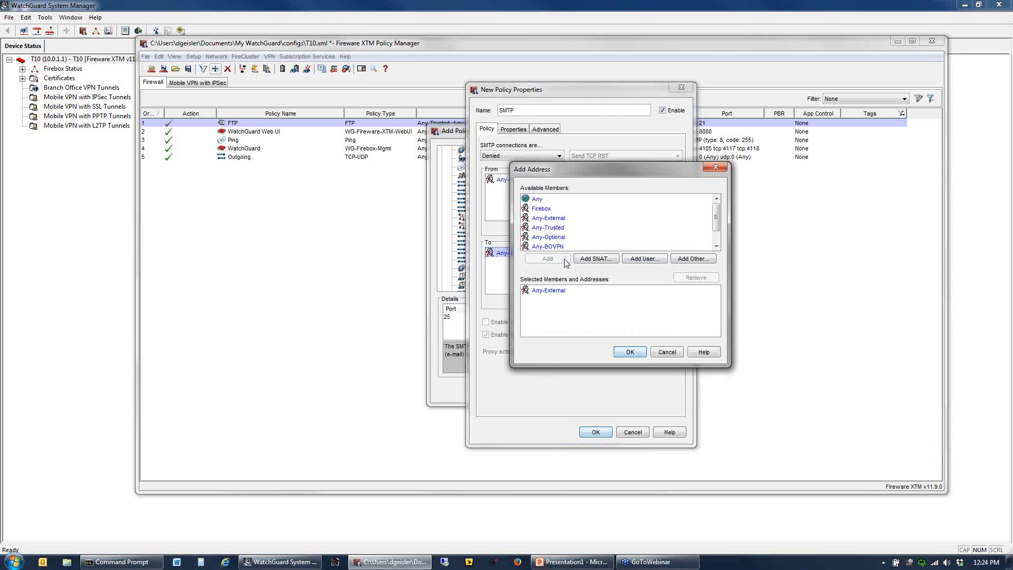
{"action": "double_click", "coordinate": [552, 227]}
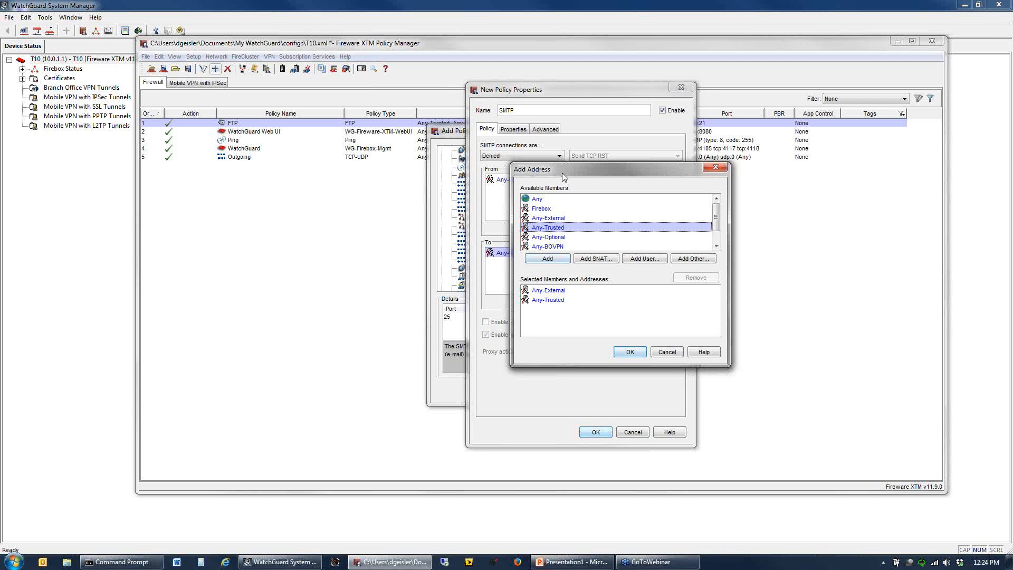
{"action": "left_click_drag", "start_coordinate": [561, 173], "coordinate": [625, 168]}
{"action": "left_click", "coordinate": [612, 285]}
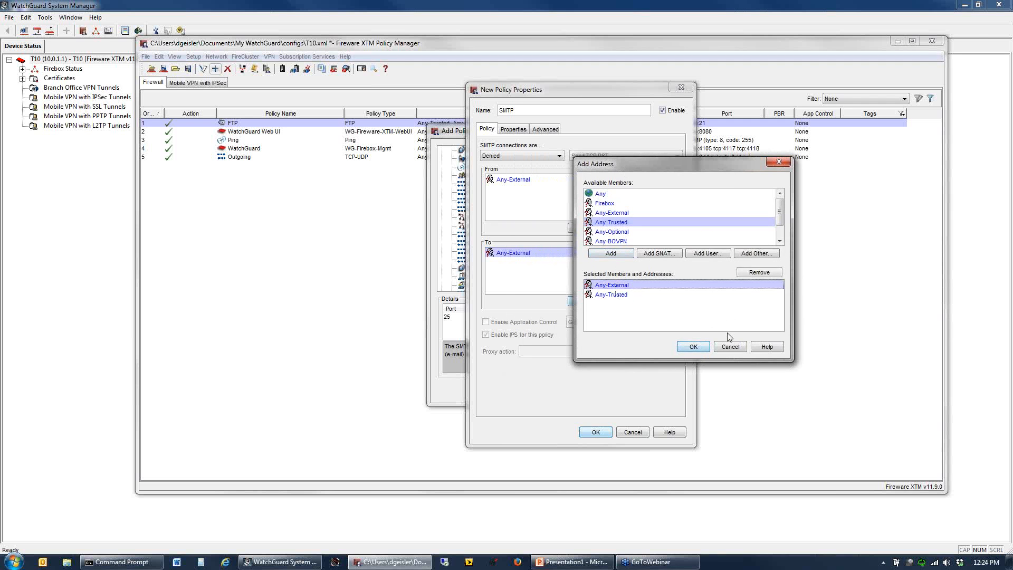
{"action": "left_click", "coordinate": [758, 273]}
{"action": "left_click", "coordinate": [693, 347]}
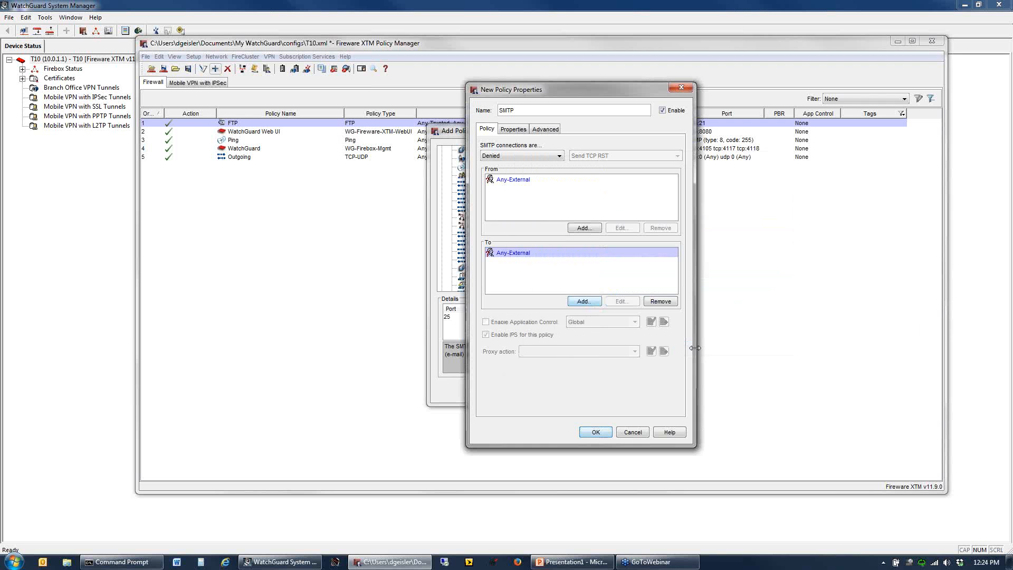
- Enable auto-blocking of sites that attempt to connect in the SMTP policy, add the policy and select it in the policy list
{"action": "left_click", "coordinate": [514, 130]}
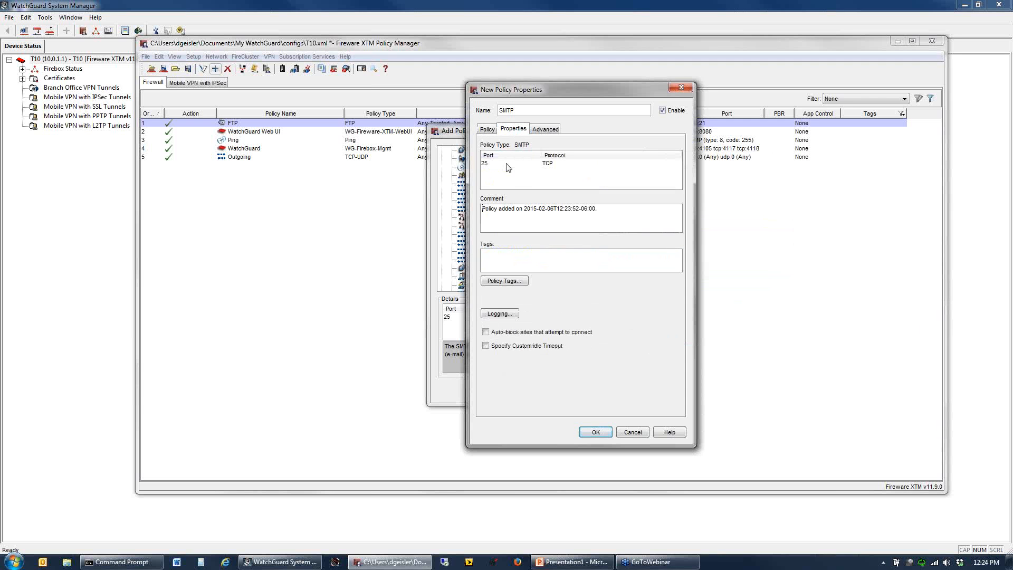
{"action": "left_click", "coordinate": [486, 332]}
{"action": "left_click", "coordinate": [594, 433]}
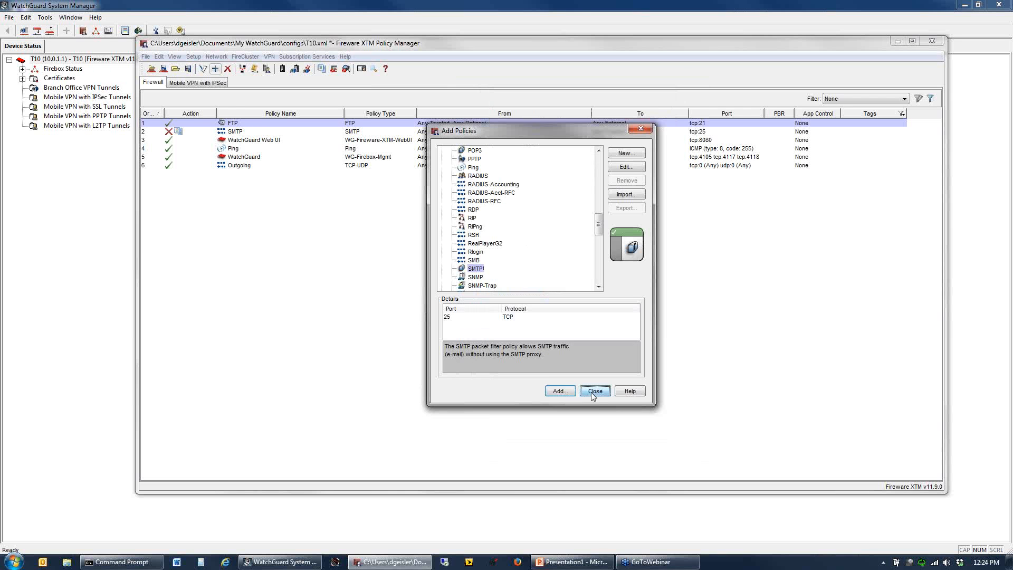
{"action": "left_click", "coordinate": [595, 391]}
{"action": "left_click", "coordinate": [235, 133]}
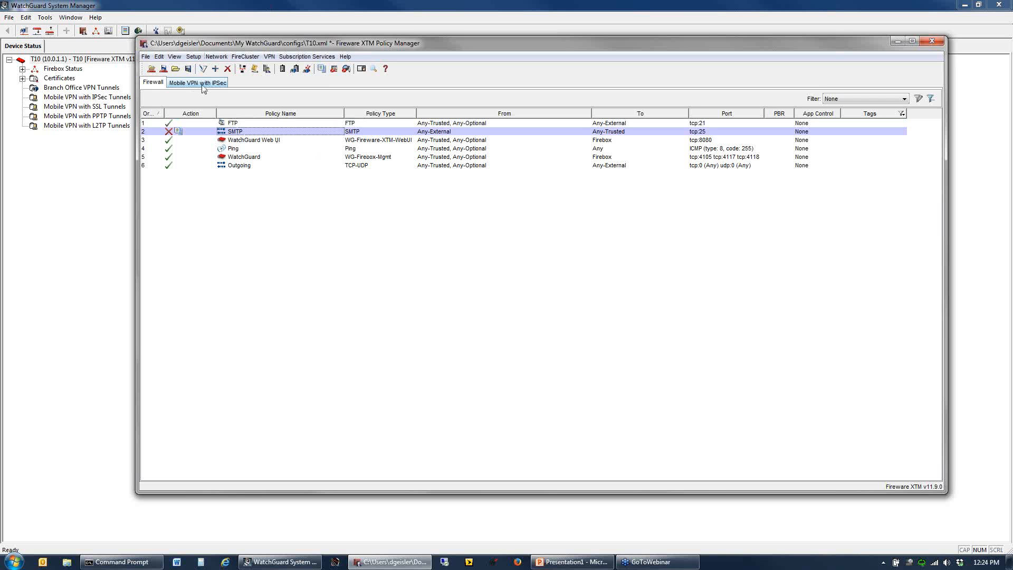
- Reopen the Blocked Ports settings under Default Threat Protection, review the auto-block option and close them
{"action": "left_click", "coordinate": [194, 56]}
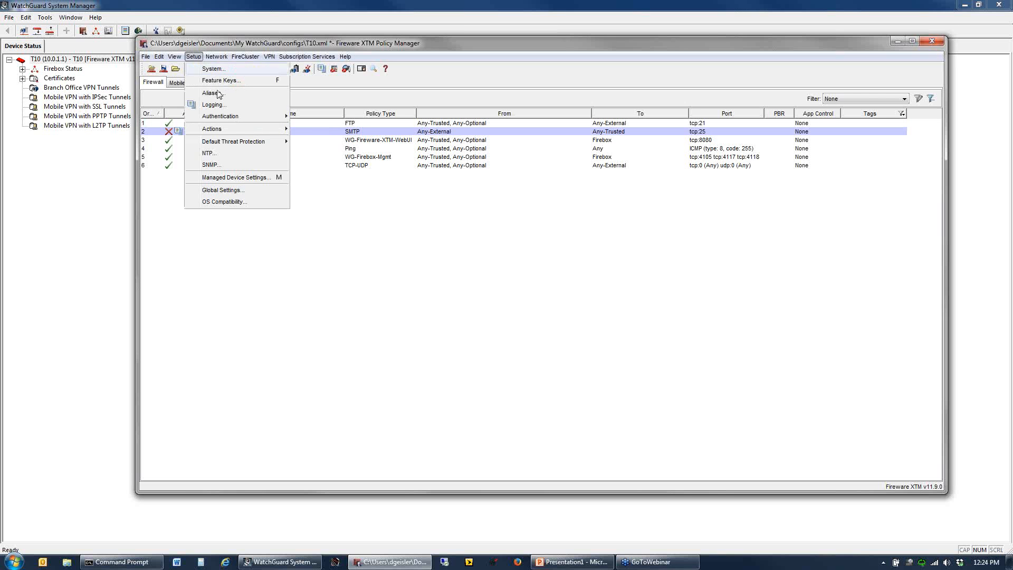
{"action": "mouse_move", "coordinate": [237, 134]}
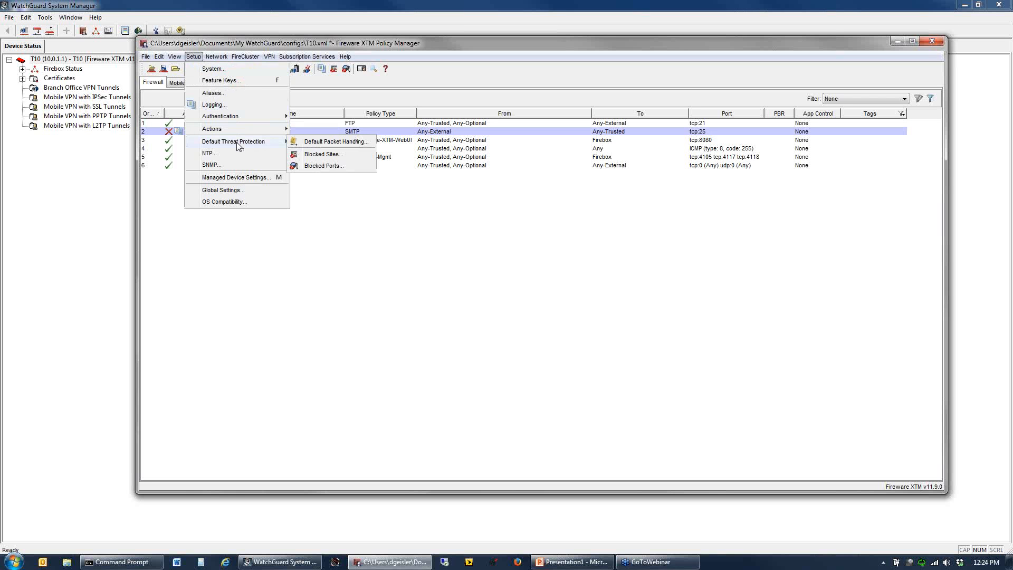
{"action": "left_click", "coordinate": [323, 165]}
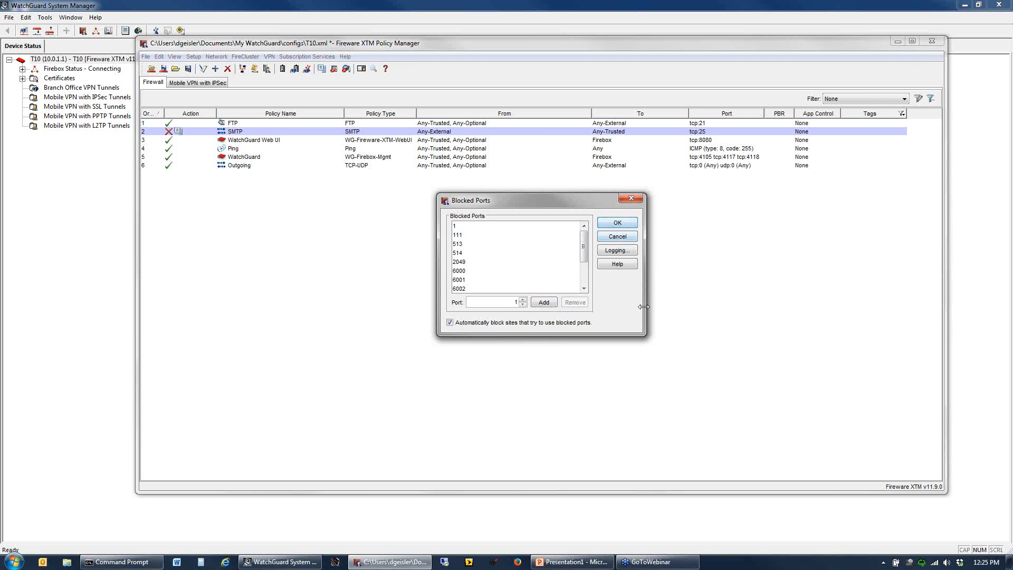
{"action": "left_click", "coordinate": [617, 223]}
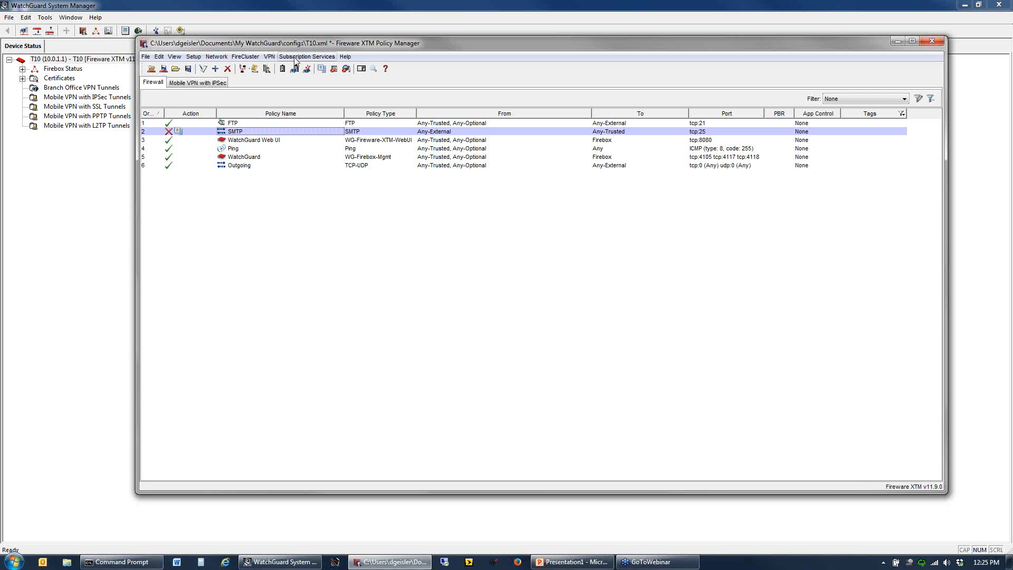
- Enable all traffic management and QoS features in the global networking settings and apply
{"action": "left_click", "coordinate": [194, 57]}
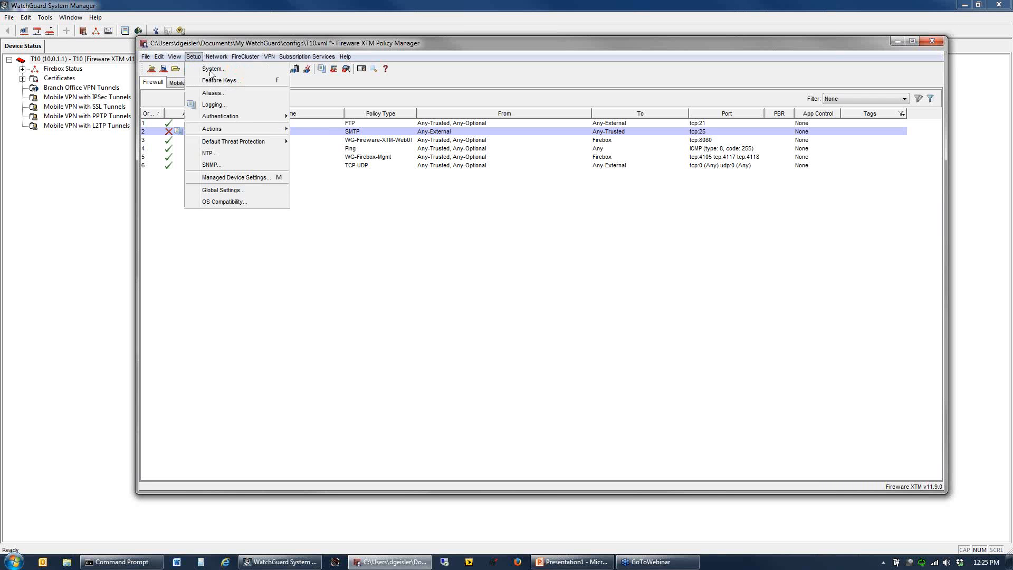
{"action": "left_click", "coordinate": [240, 191]}
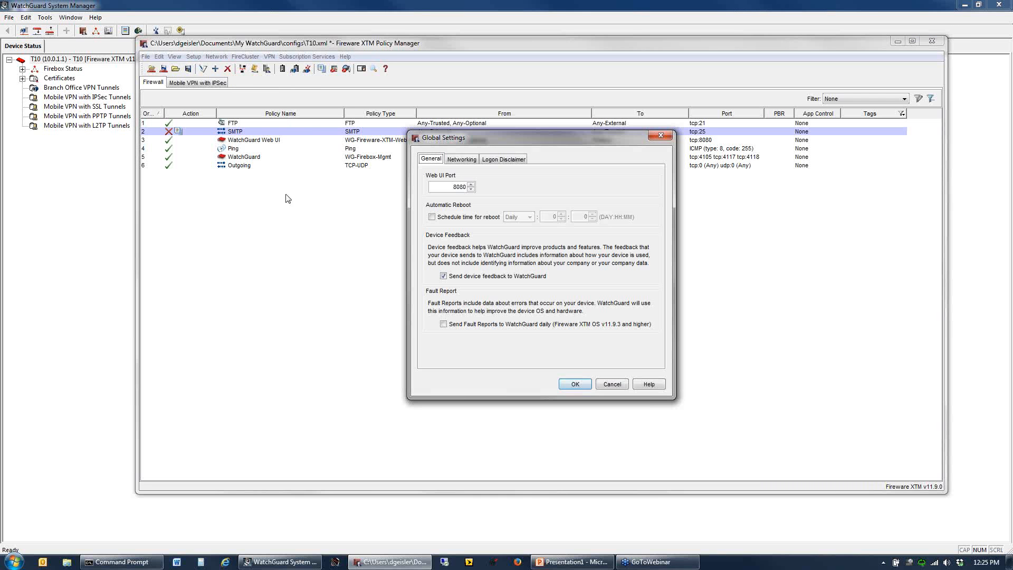
{"action": "left_click", "coordinate": [462, 160]}
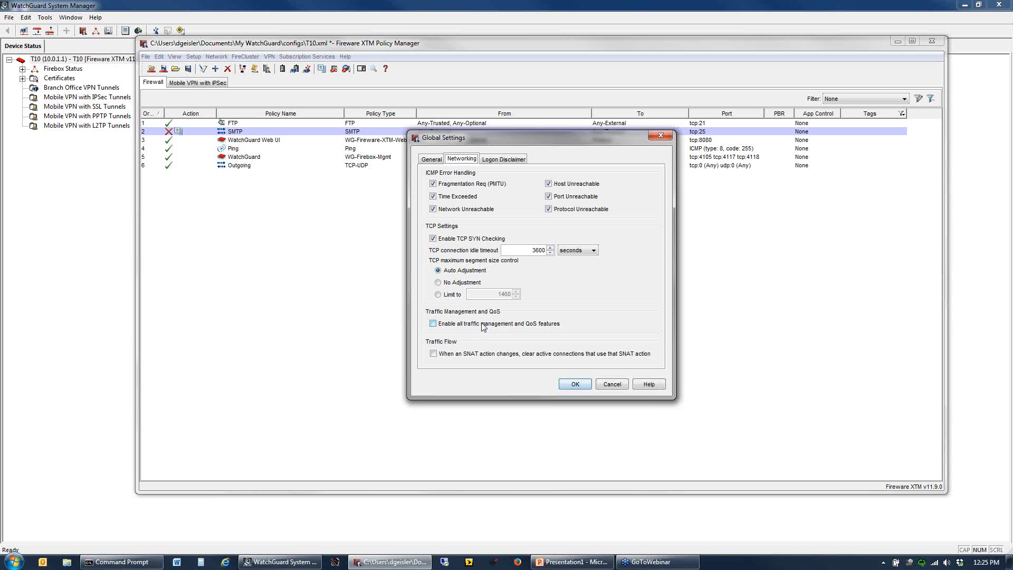
{"action": "left_click", "coordinate": [433, 325]}
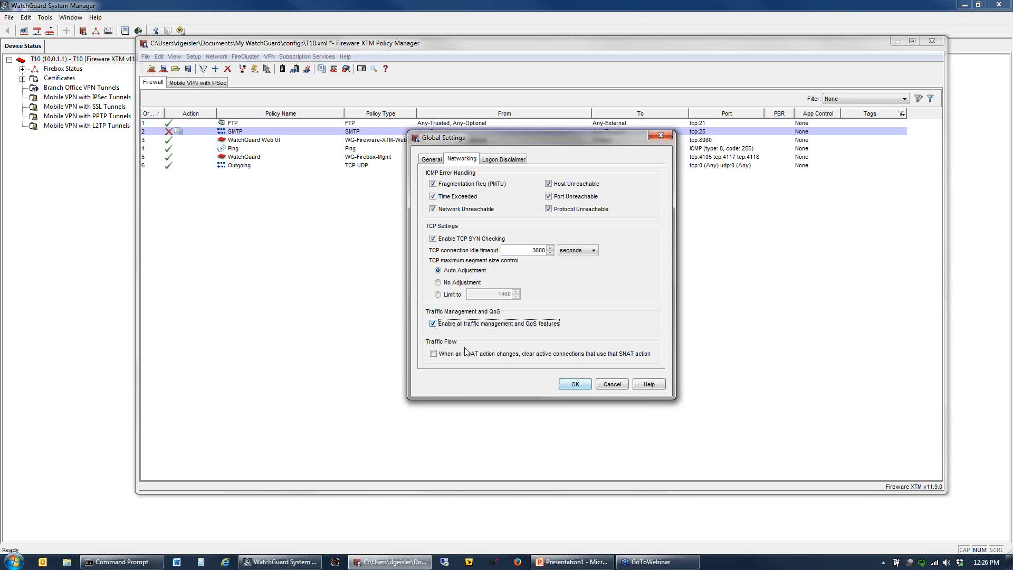
{"action": "left_click", "coordinate": [575, 385]}
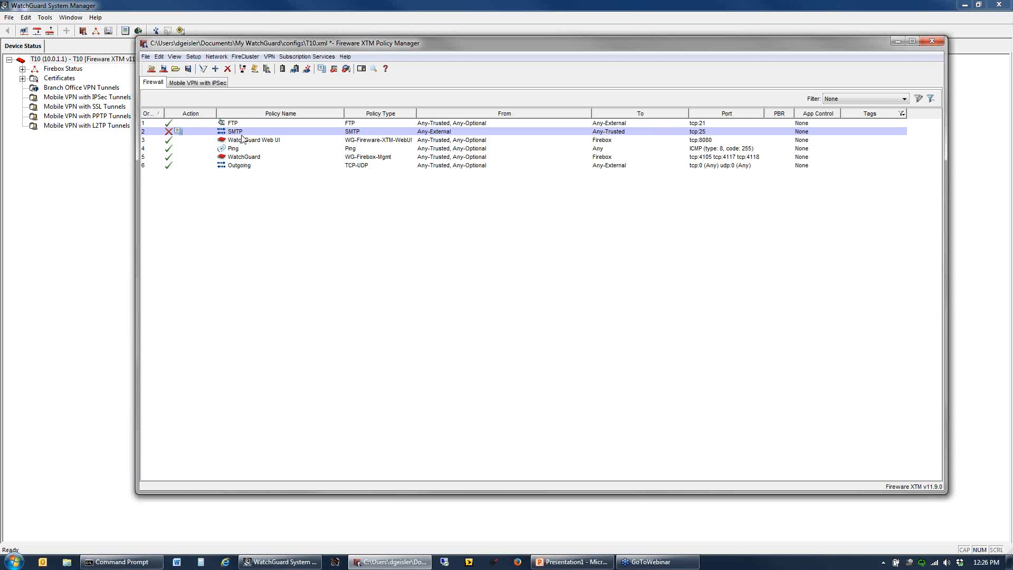
- Create a traffic management action for the FTP policy's forward traffic, setting its maximum bandwidth to 1 and choosing the bandwidth unit
{"action": "left_click", "coordinate": [233, 123]}
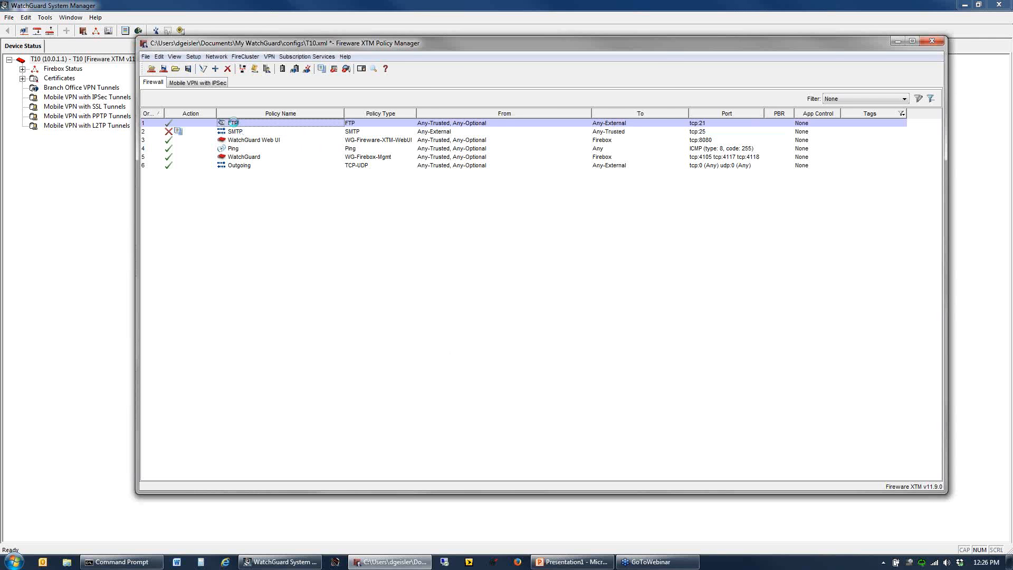
{"action": "double_click", "coordinate": [233, 122]}
{"action": "left_click", "coordinate": [503, 116]}
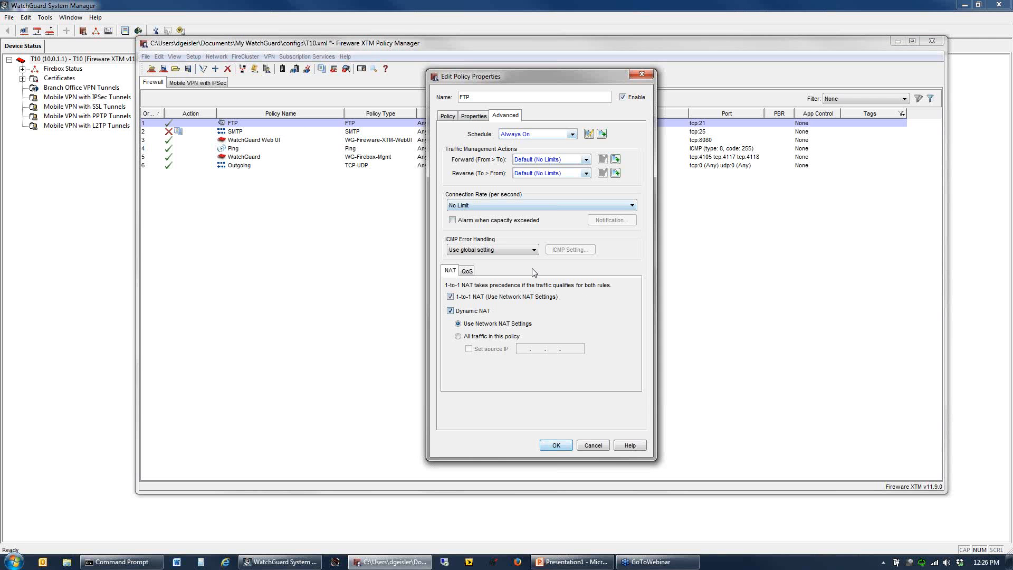
{"action": "left_click", "coordinate": [615, 160]}
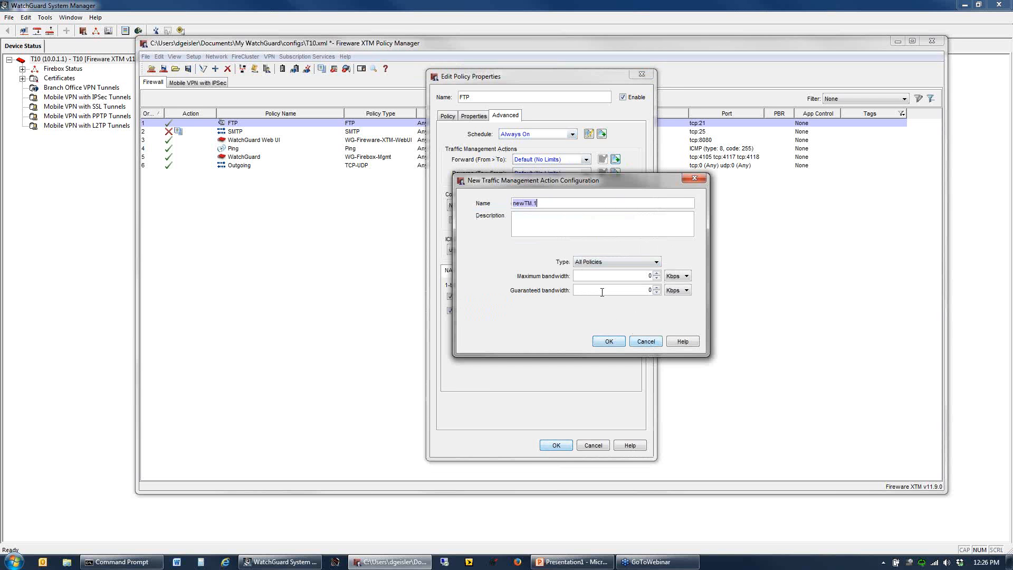
{"action": "left_click", "coordinate": [634, 276]}
{"action": "type", "text": "1"}
{"action": "left_click", "coordinate": [676, 276]}
{"action": "left_click", "coordinate": [674, 296]}
{"action": "left_click", "coordinate": [606, 342]}
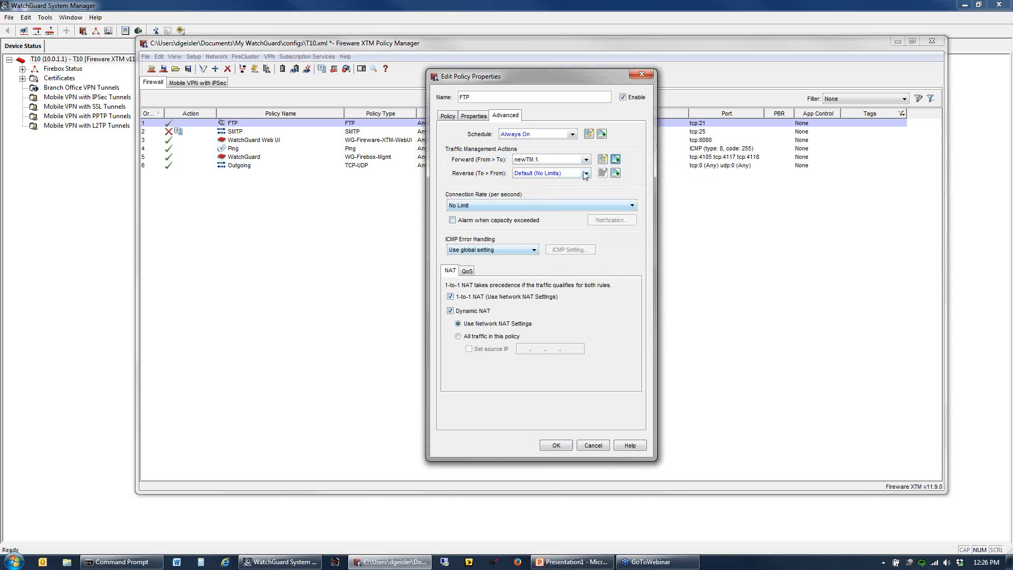
- Assign the newTM.1 traffic management action to the FTP policy's reverse traffic and save the policy
{"action": "left_click", "coordinate": [587, 173]}
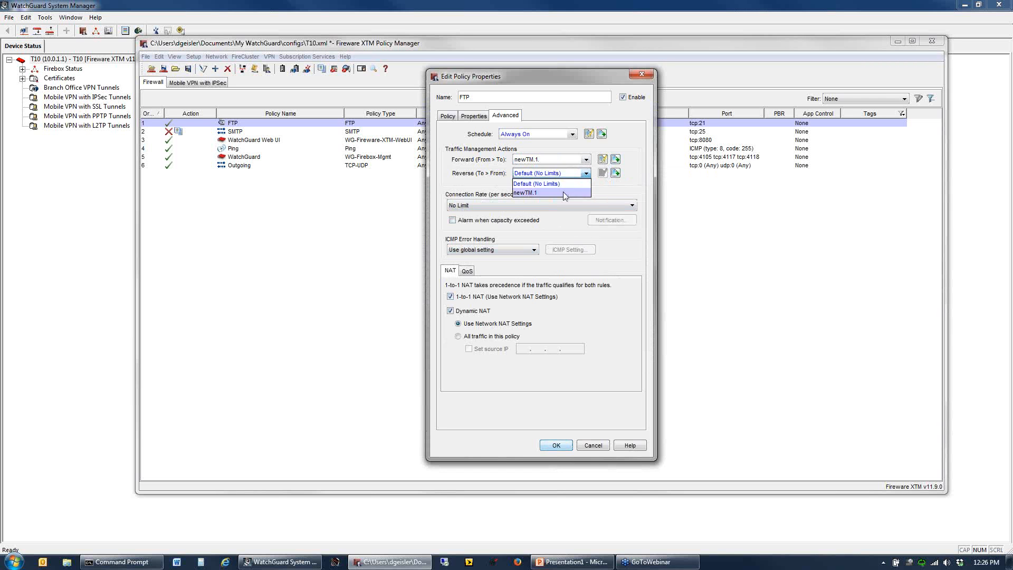
{"action": "left_click", "coordinate": [538, 193]}
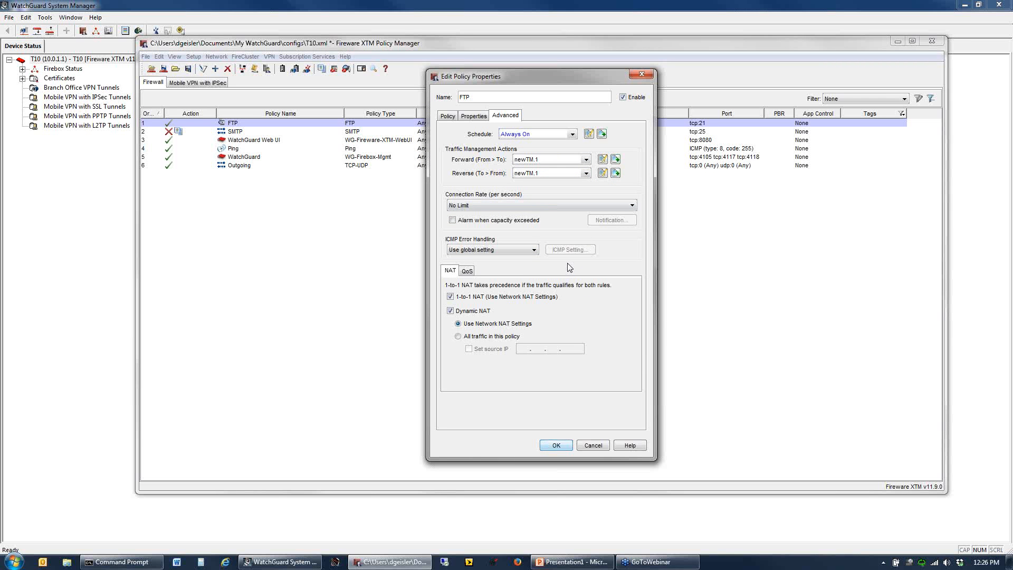
{"action": "left_click", "coordinate": [556, 444]}
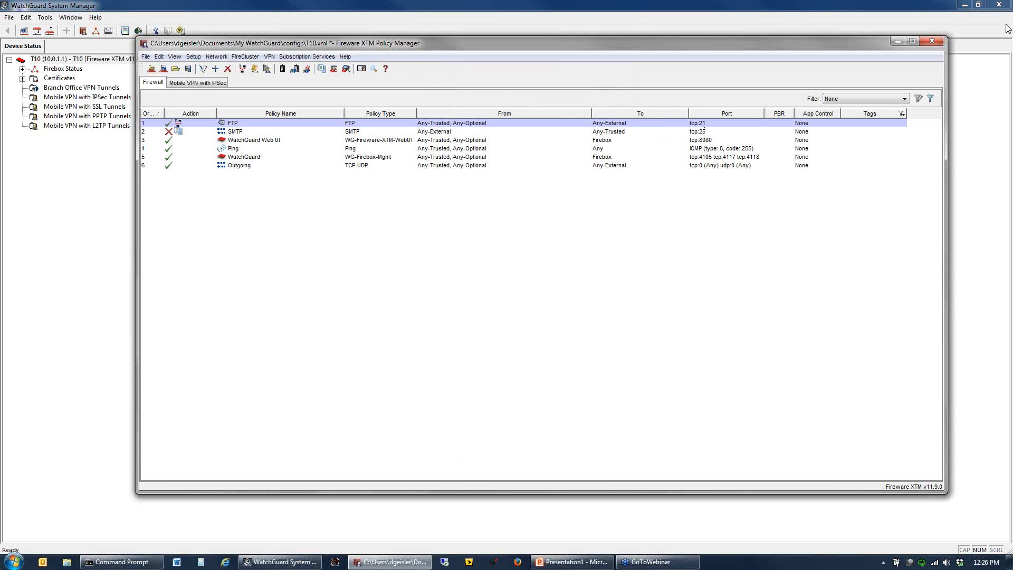